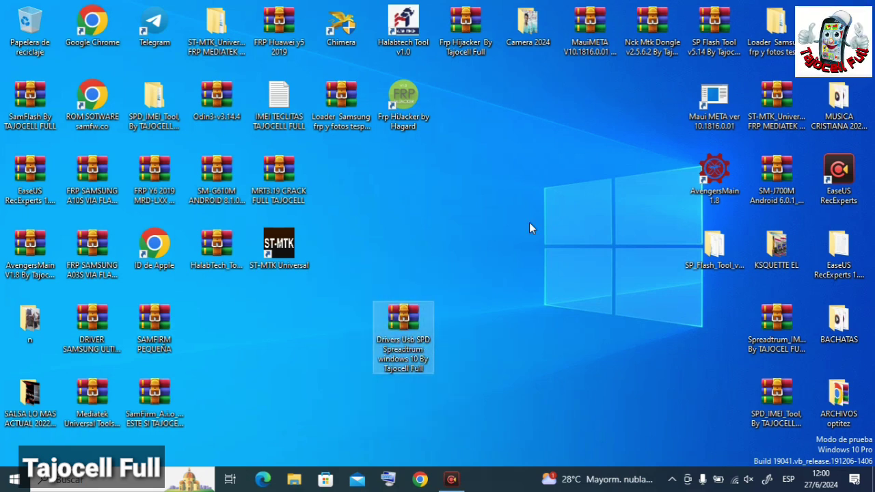
left_click_drag(516, 223, 296, 410)
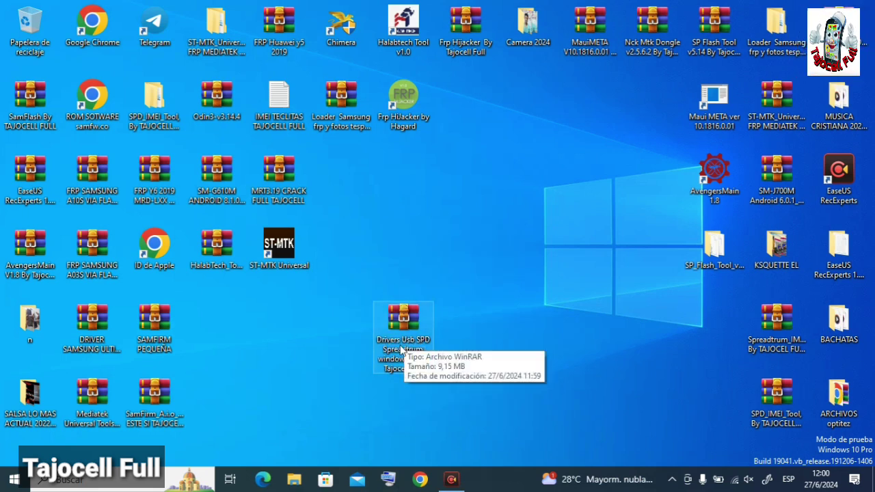
left_click(443, 417)
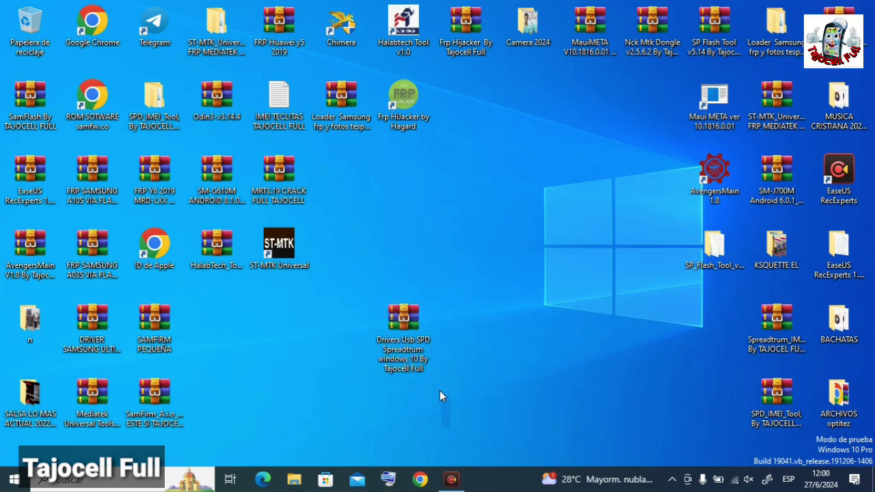
left_click_drag(439, 395, 406, 191)
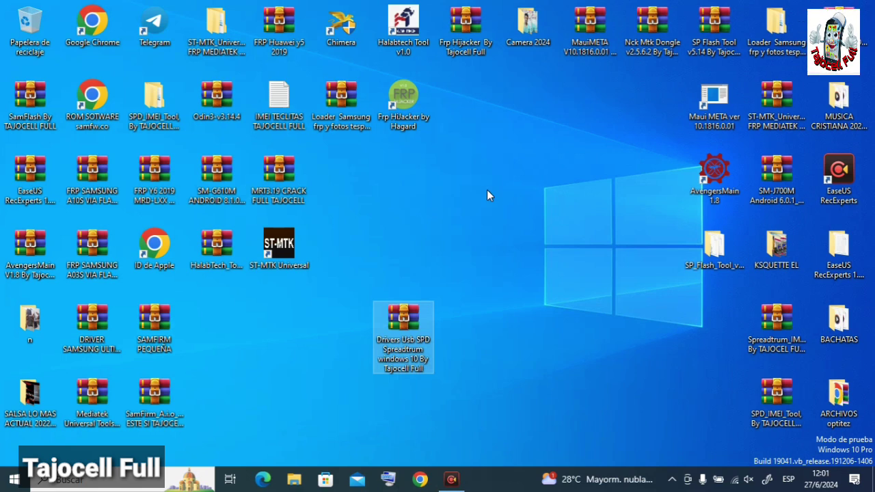
left_click_drag(487, 196, 481, 346)
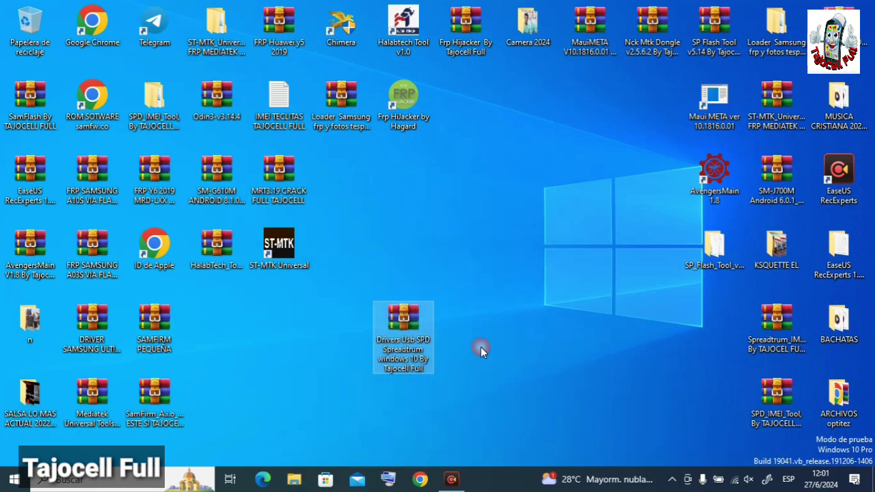
left_click_drag(486, 427, 476, 390)
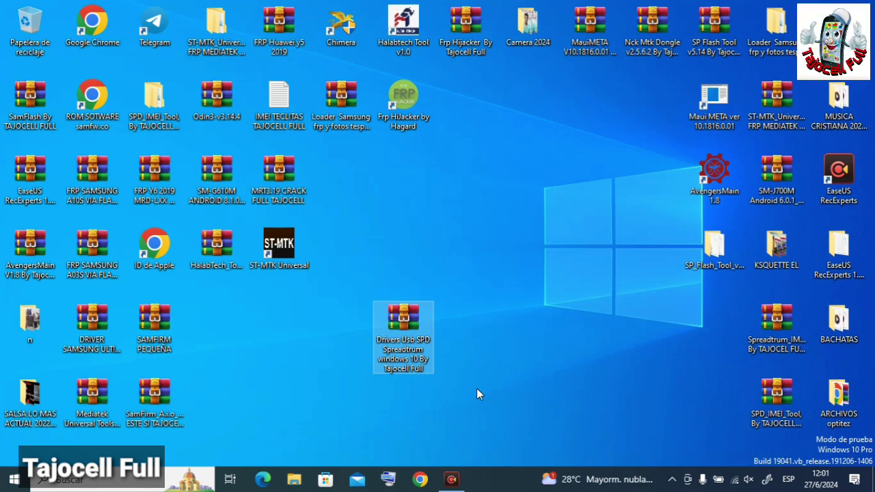
left_click_drag(471, 390, 463, 415)
left_click(463, 415)
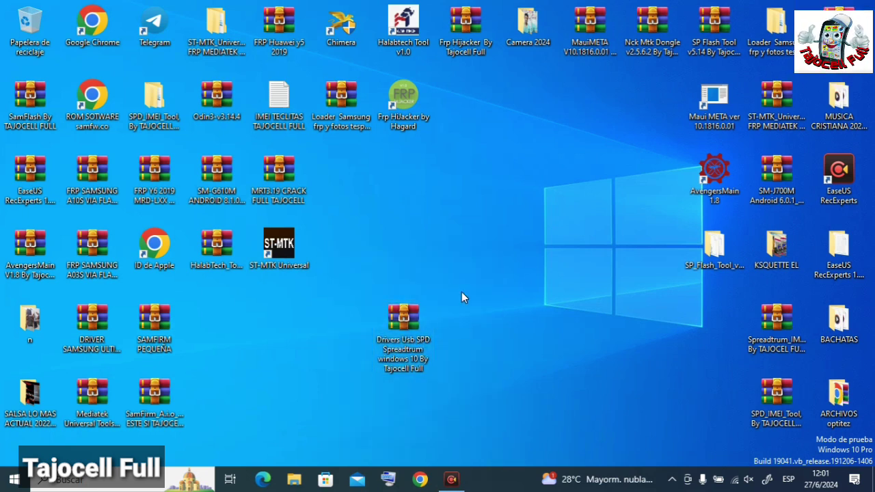
left_click_drag(465, 253, 333, 437)
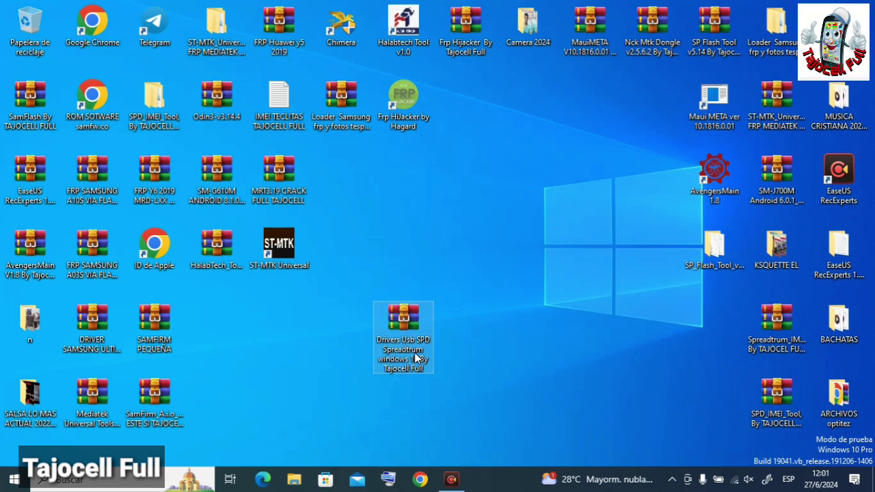
left_click_drag(446, 431, 487, 445)
left_click(468, 423)
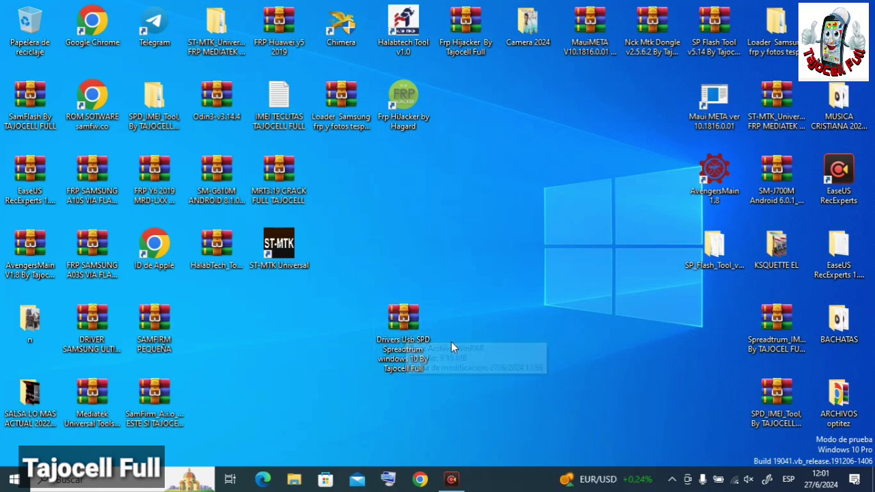
Turn off real-time protection in the Windows Security antivirus and threat protection settings, and close the Windows Security window.
left_click(671, 479)
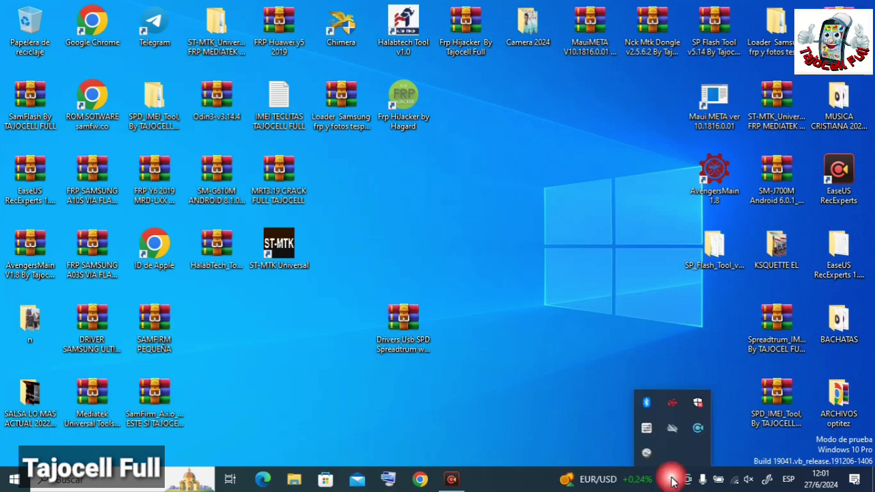
left_click(696, 404)
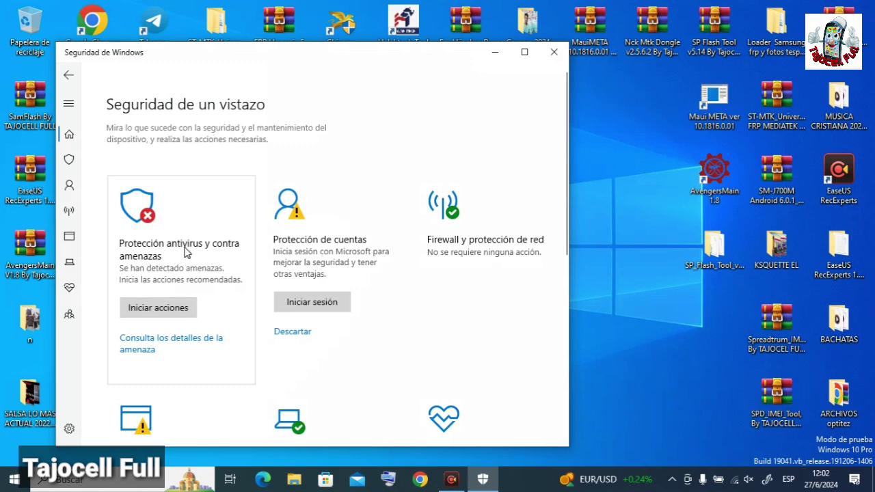
left_click(190, 246)
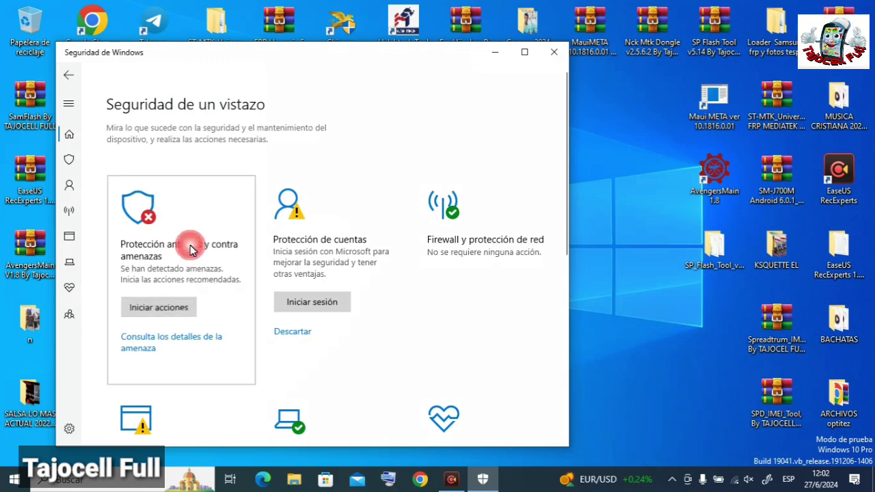
scroll(198, 256, "down", 1)
scroll(201, 262, "down", 3)
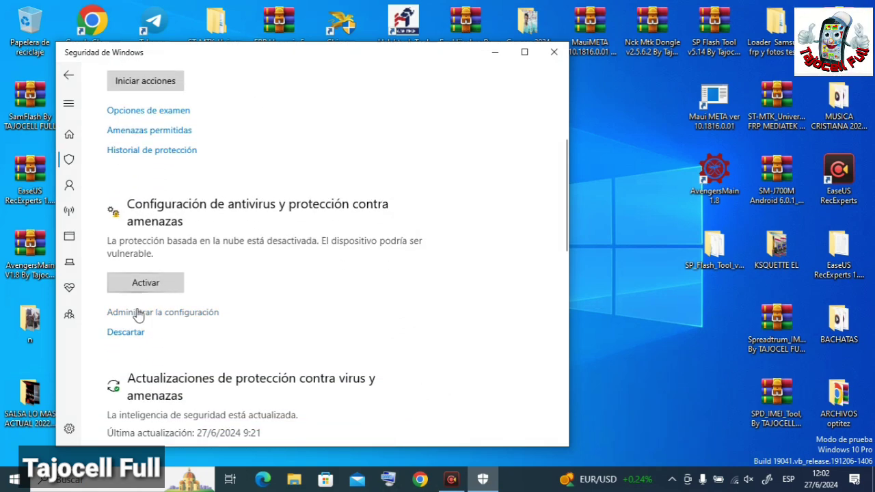
left_click(188, 314)
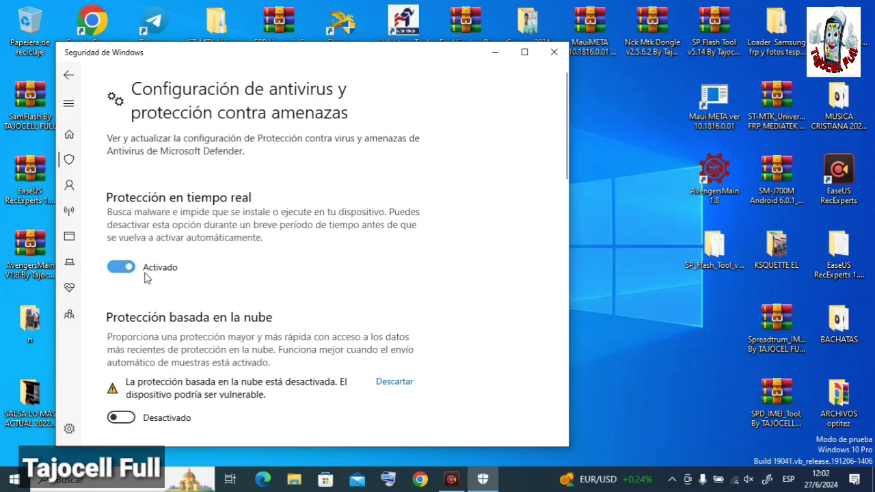
left_click(128, 268)
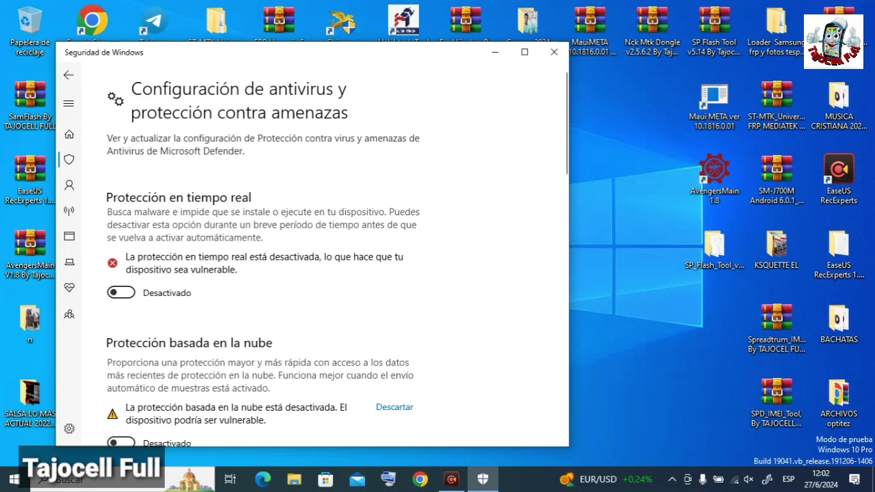
scroll(263, 255, "down", 1)
scroll(263, 255, "up", 1)
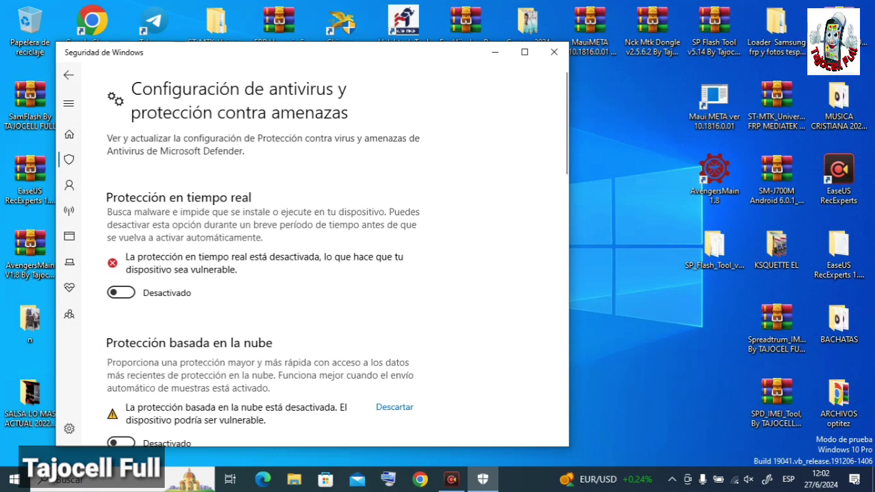
left_click(554, 52)
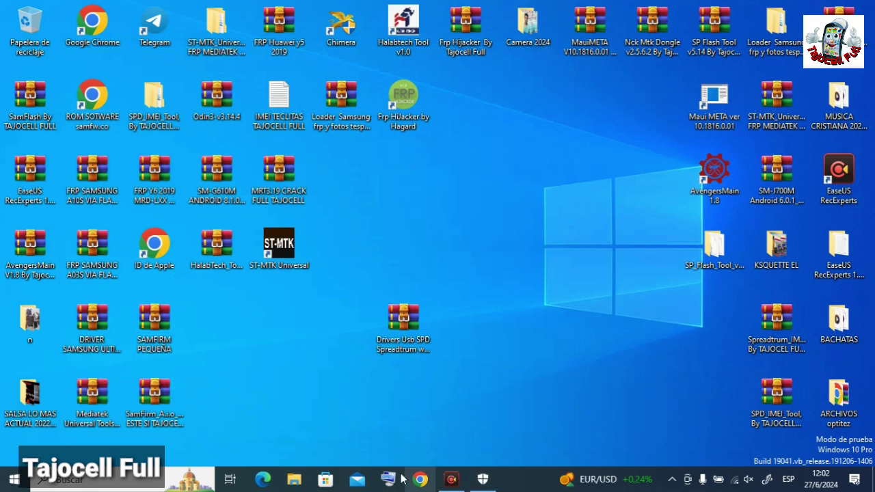
Refresh the desktop, extract the Drivers Usb SPD Spreadtrum windows 10 archive into its own named folder, and place that folder beside the archive.
right_click(523, 355)
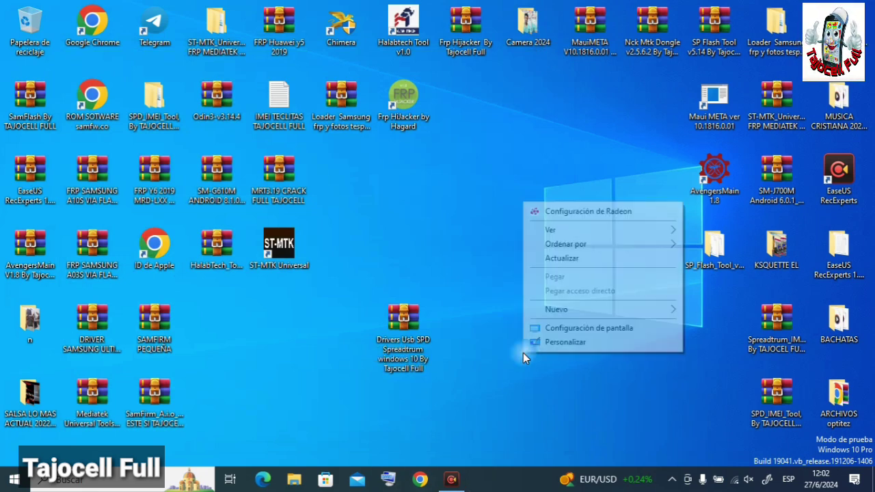
left_click(553, 260)
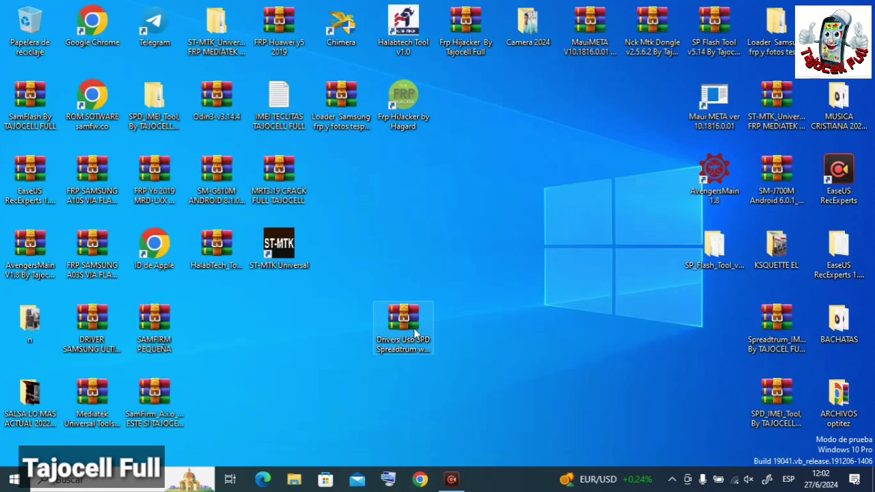
left_click(408, 344)
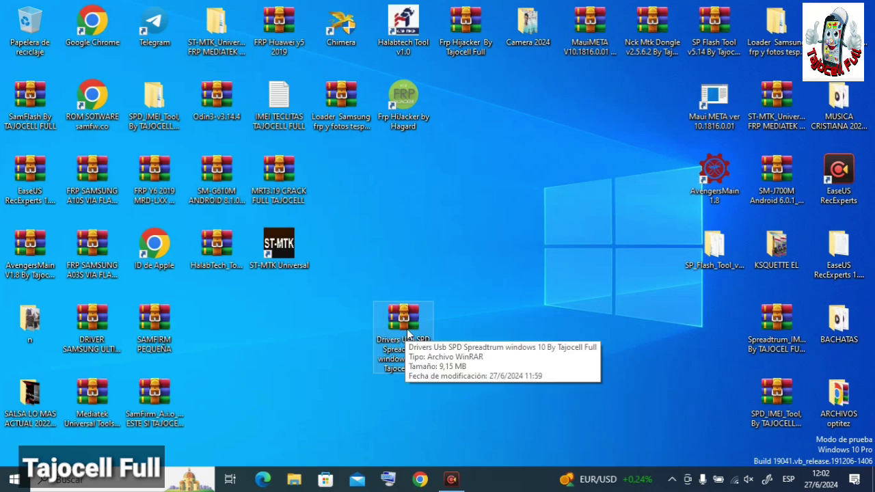
right_click(407, 329)
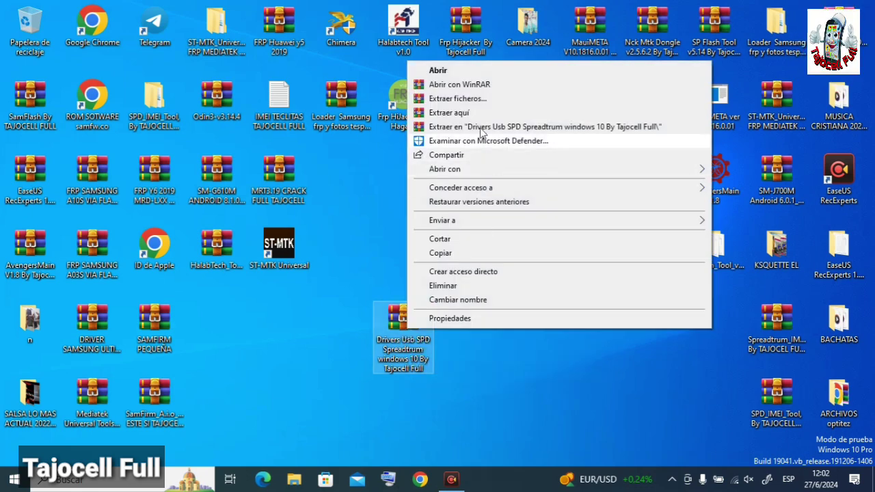
left_click(552, 128)
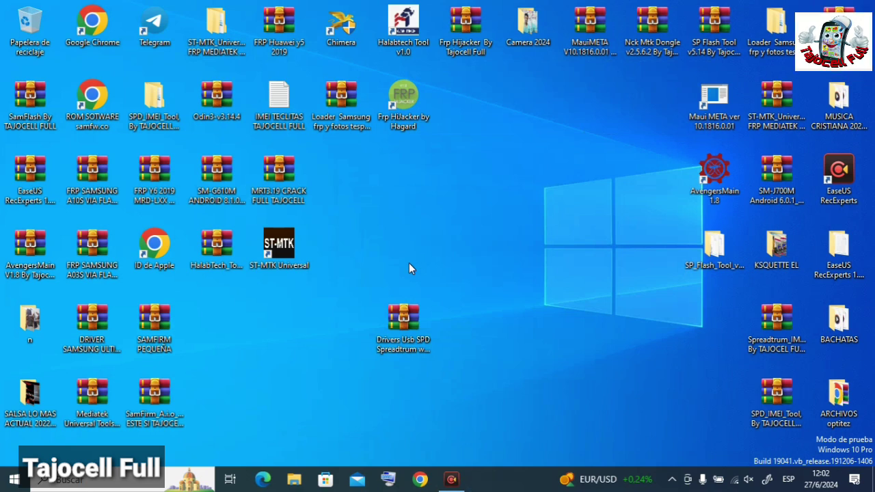
left_click_drag(218, 320, 466, 336)
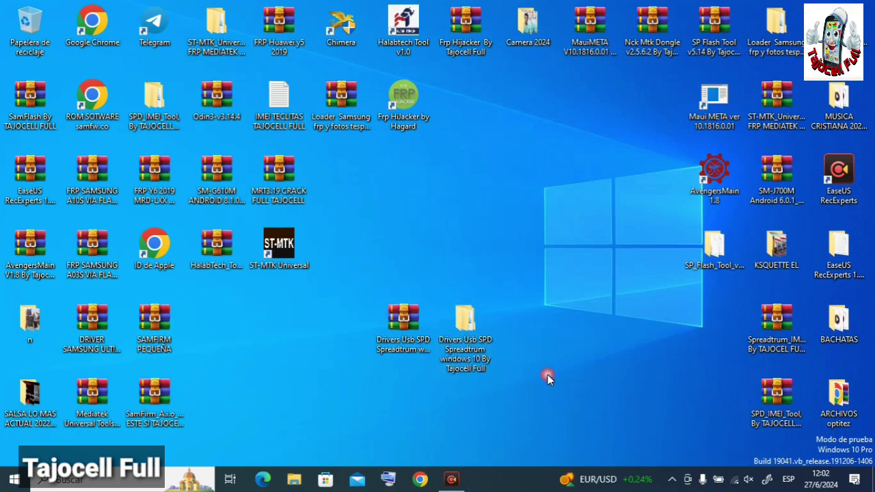
Open the extracted Drivers Usb SPD Spreadtrum windows 10 folder and go into its inner folder of the same name.
double_click(460, 329)
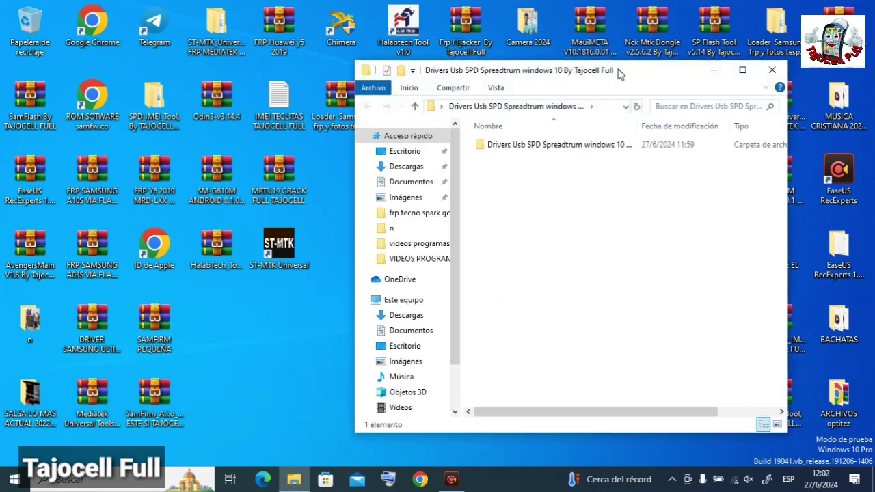
left_click_drag(618, 73, 496, 63)
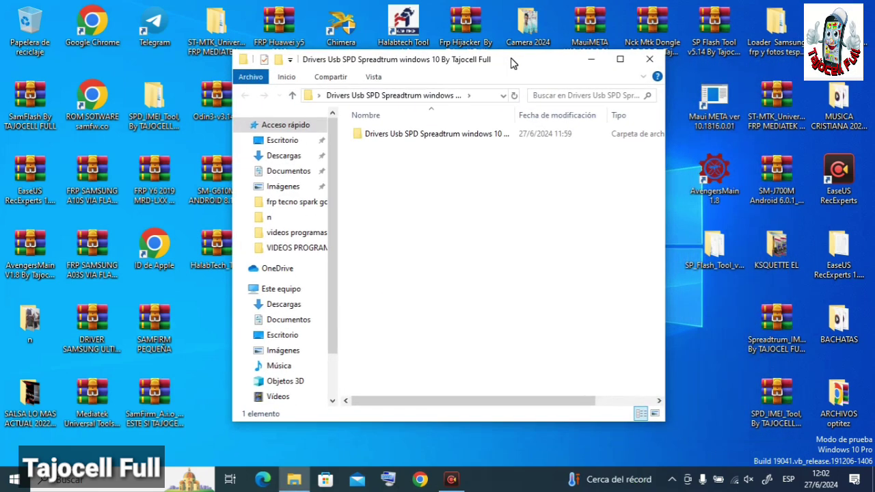
left_click(421, 136)
double_click(421, 135)
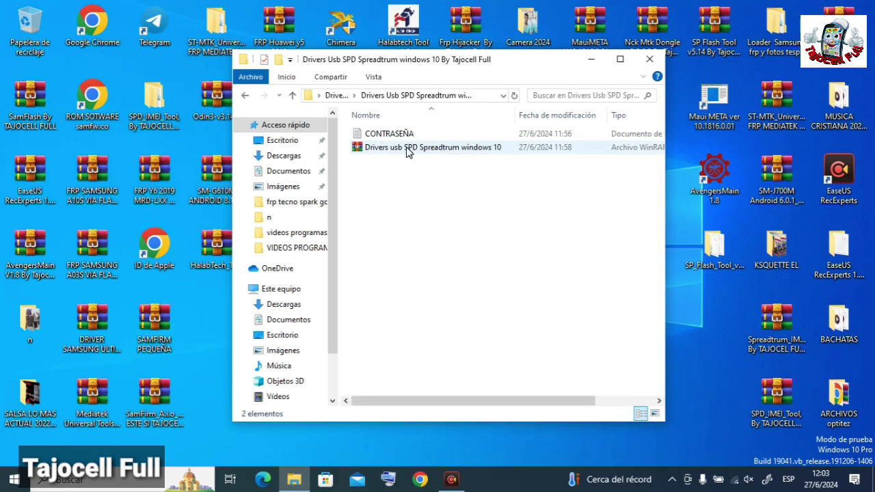
Open the CONTRASEÑA text file to read the archive password, and close it.
double_click(404, 134)
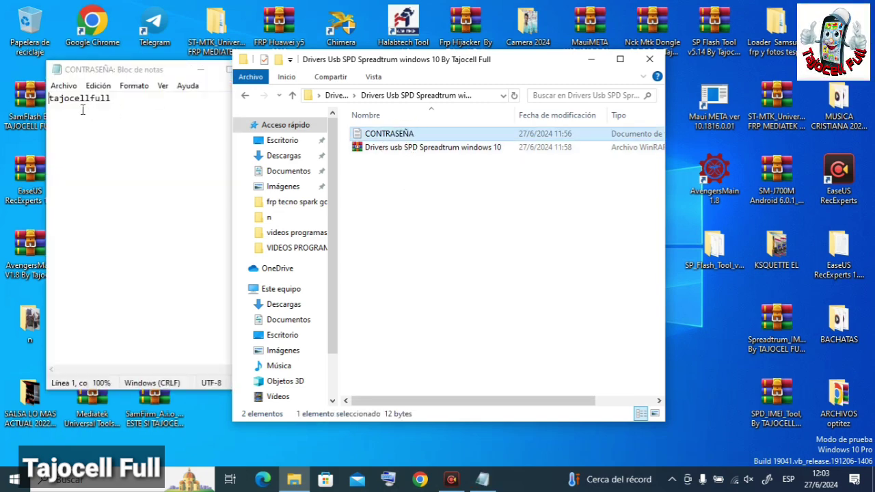
left_click_drag(190, 72, 168, 69)
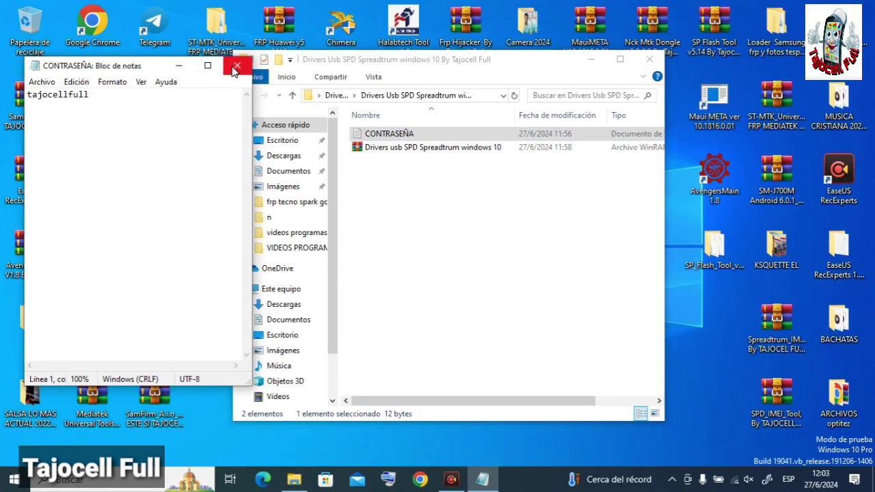
left_click(235, 67)
Start extracting the inner Drivers usb SPD Spreadtrum windows 10 archive into its own named folder and move the password prompt aside.
left_click(414, 182)
left_click(419, 149)
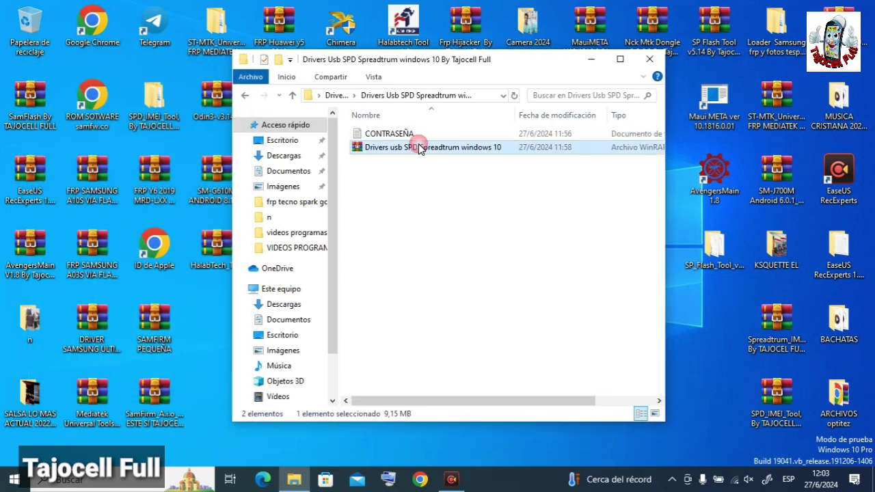
right_click(438, 151)
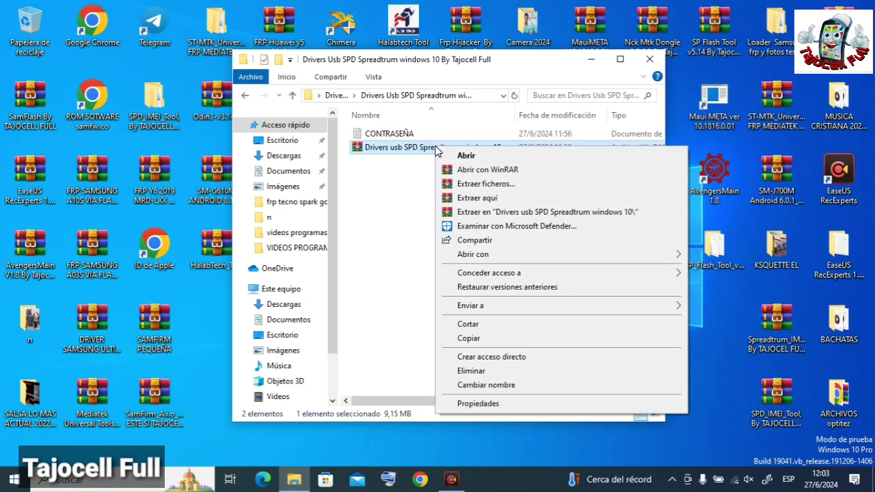
left_click(559, 216)
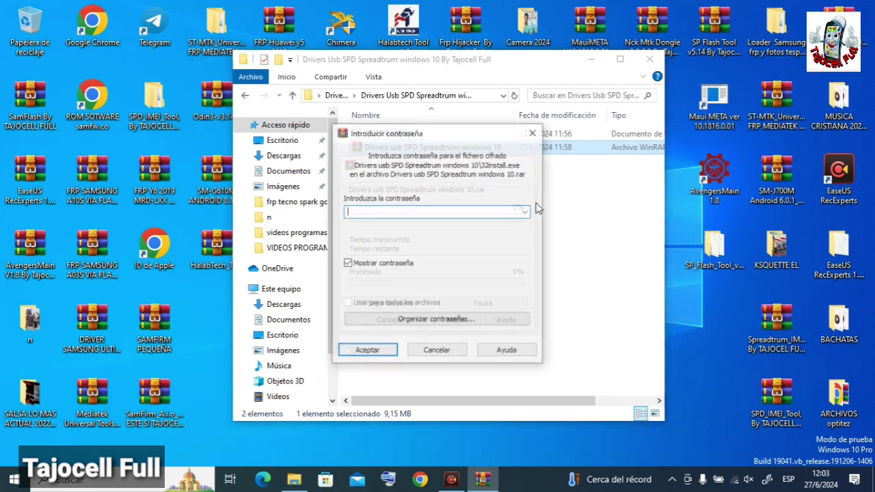
left_click_drag(447, 135, 690, 205)
Reopen the CONTRASEÑA text file from the driver folder and copy the archive password in it.
left_click(431, 359)
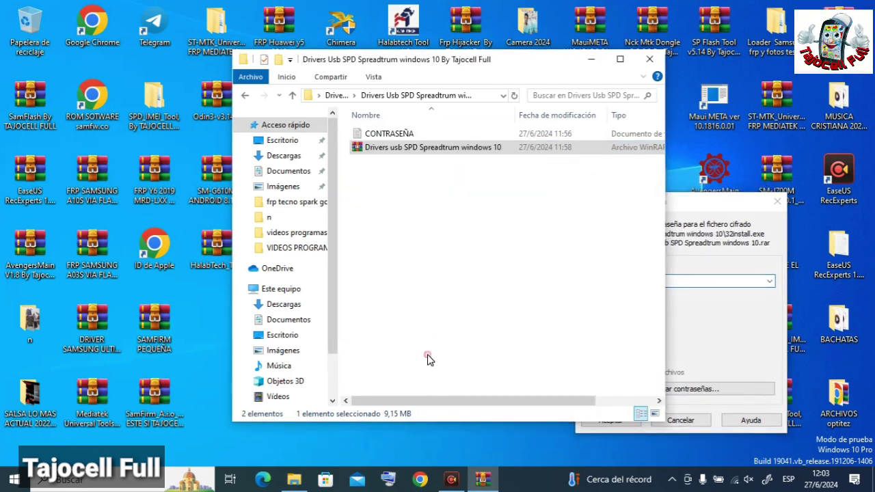
double_click(409, 135)
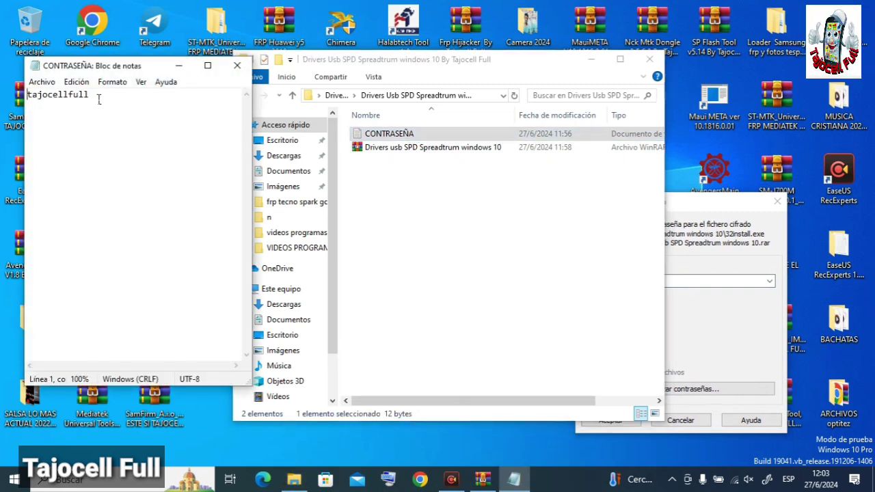
left_click_drag(89, 96, 26, 95)
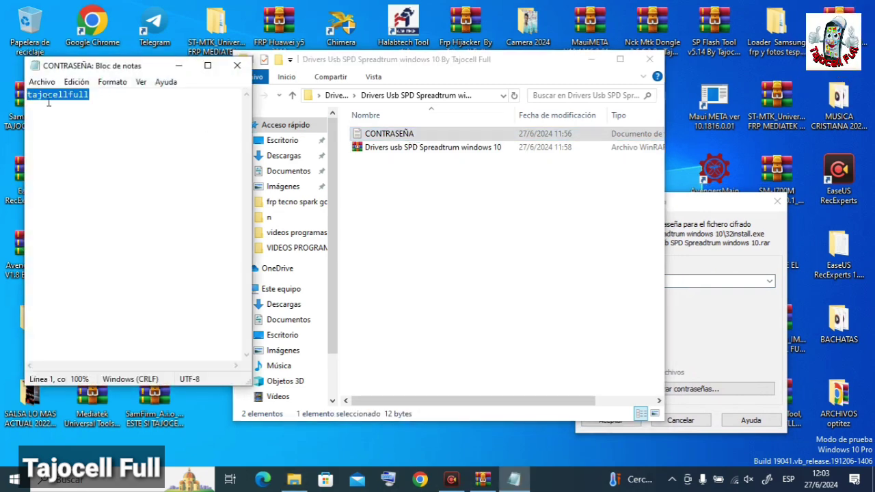
right_click(44, 98)
left_click(92, 137)
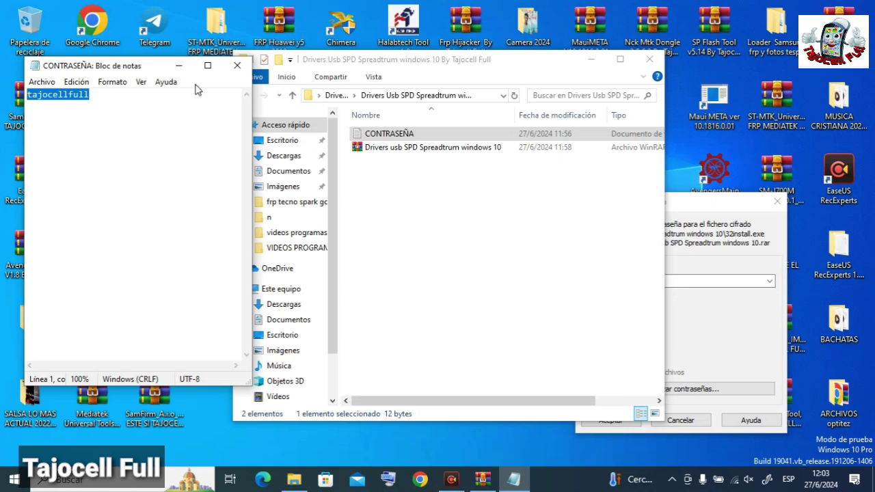
Paste the archive password into the extraction password prompt, confirm the extraction, and close the CONTRASEÑA text file.
left_click(742, 271)
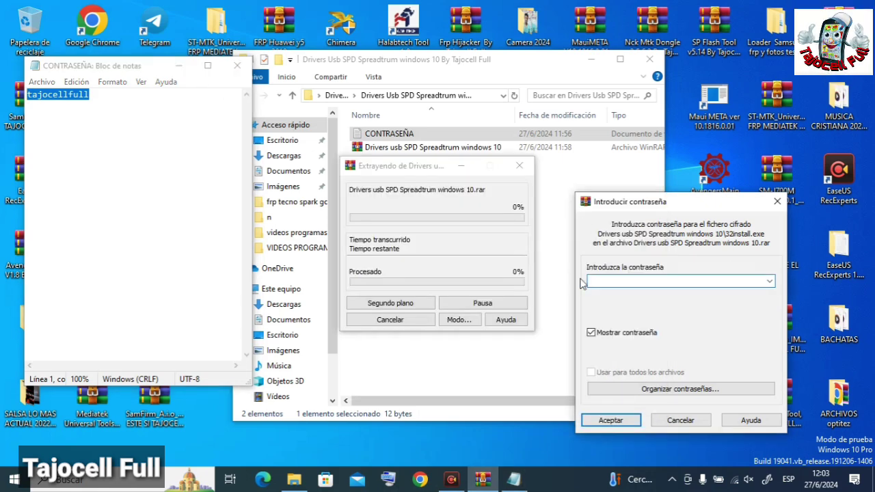
right_click(605, 283)
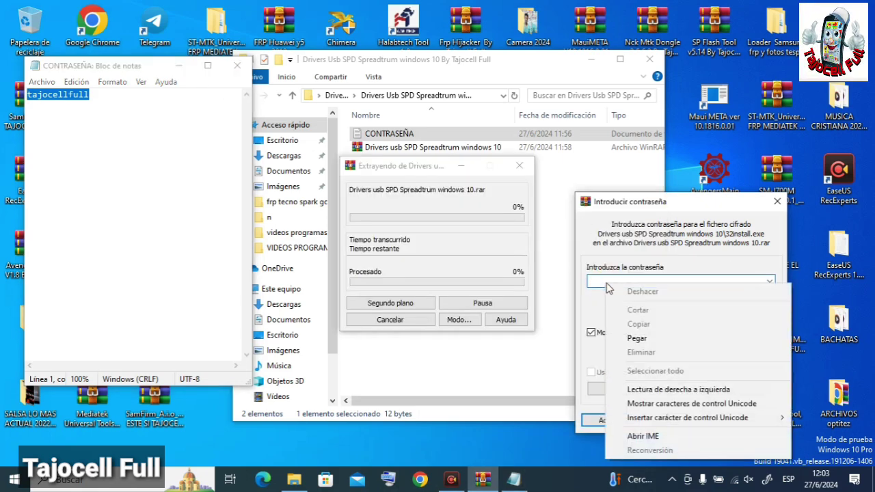
left_click(636, 339)
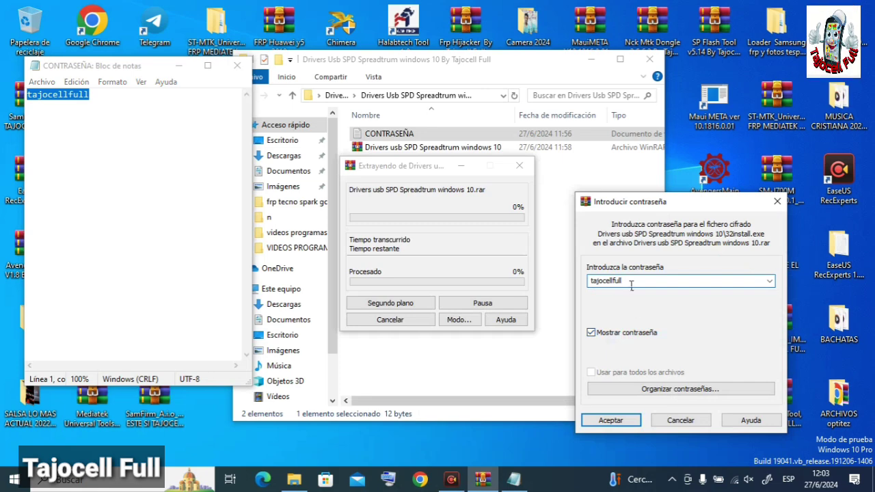
left_click(609, 421)
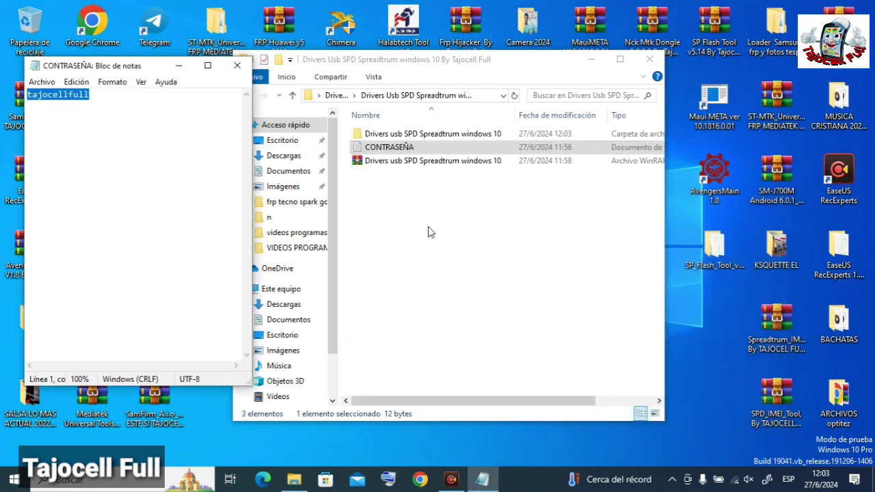
left_click(237, 65)
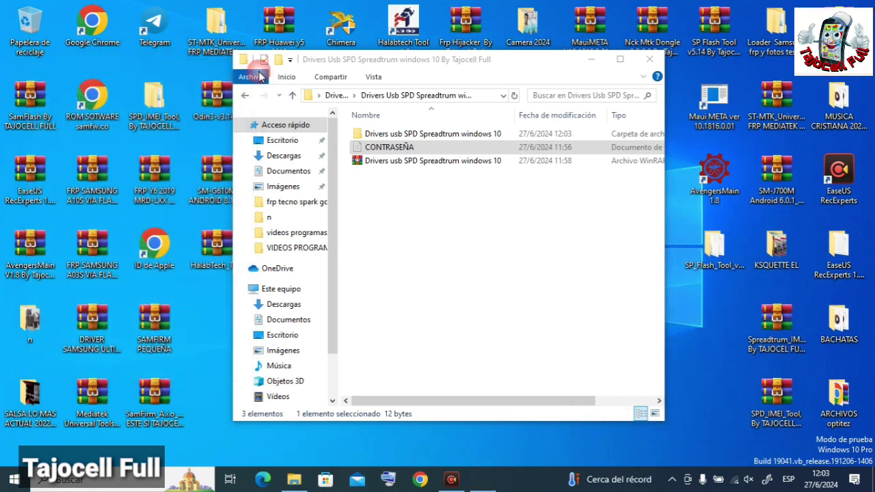
Open the extracted Drivers usb SPD Spreadtrum windows 10 folder and its inner folder of the same name to reach the installers.
left_click(430, 133)
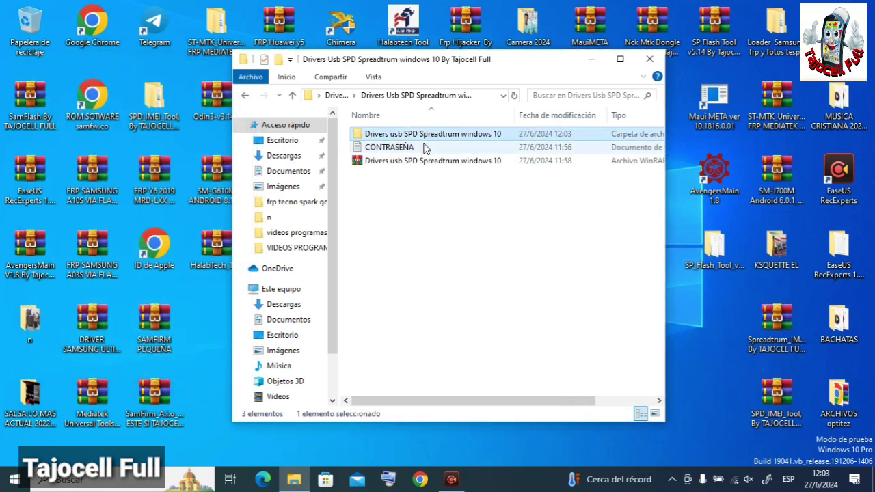
double_click(432, 133)
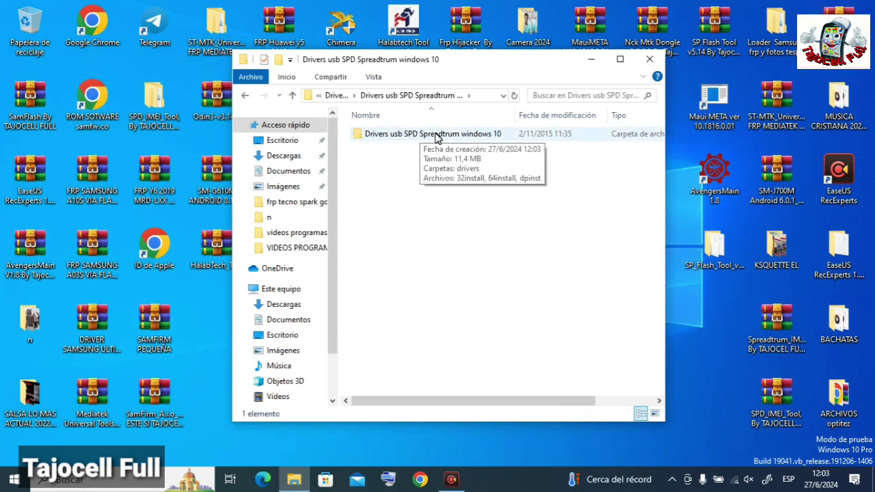
double_click(436, 134)
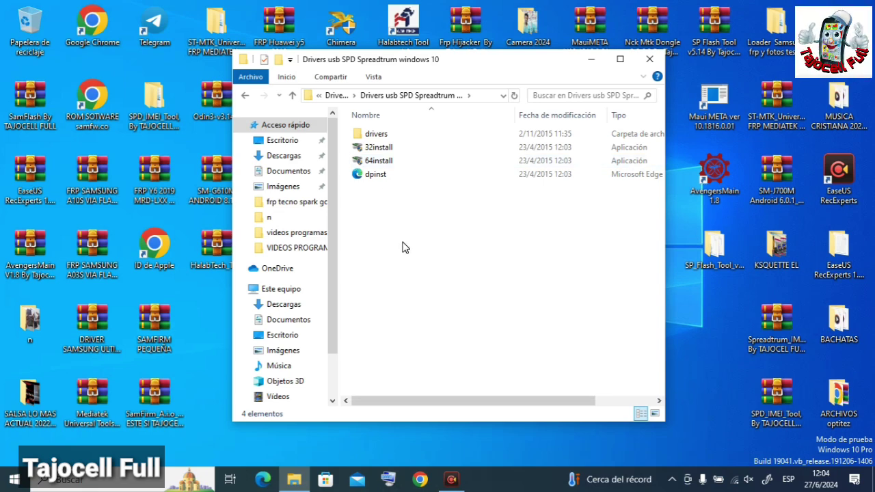
Open the Windows system information page and review the device and Windows specifications.
right_click(11, 482)
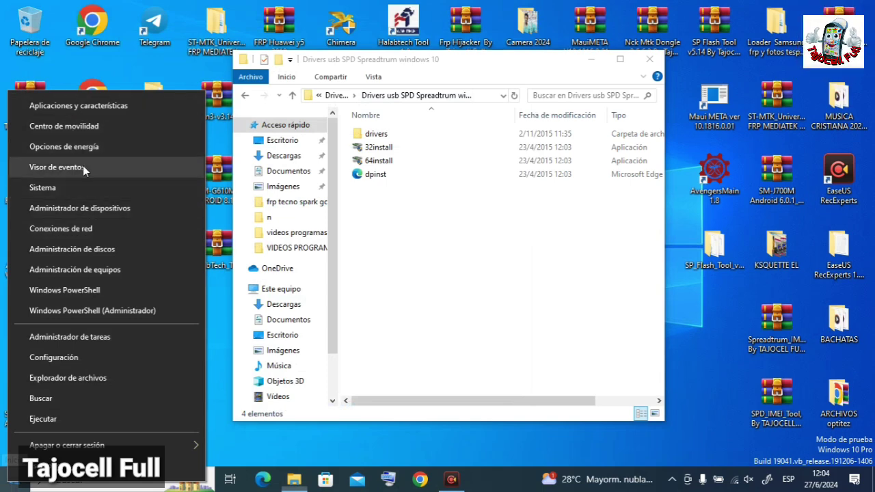
left_click(70, 187)
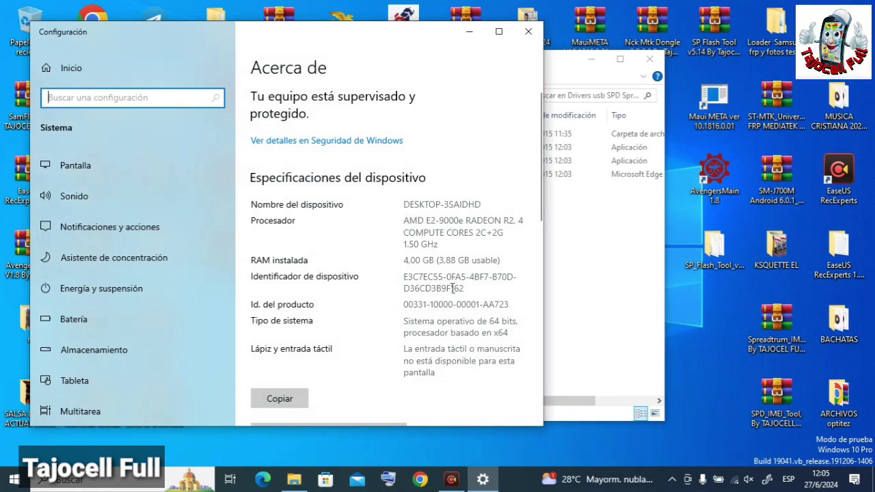
scroll(452, 288, "down", 10)
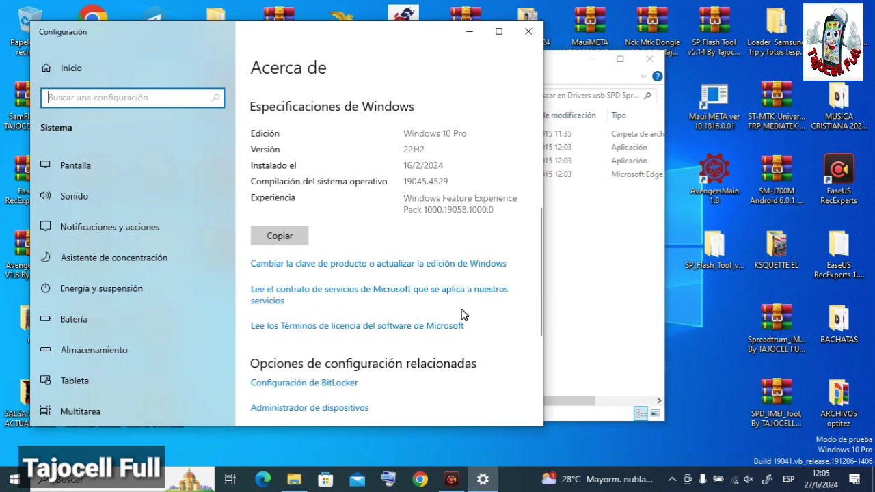
scroll(461, 314, "up", 4)
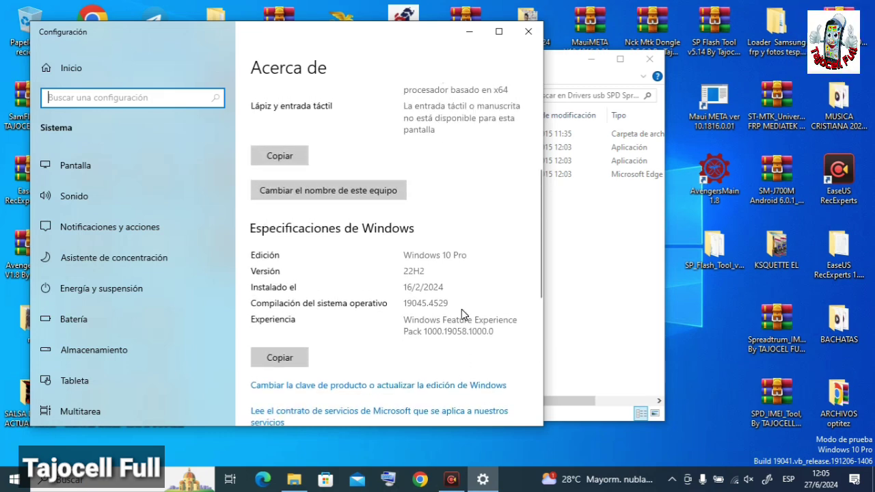
scroll(369, 291, "up", 5)
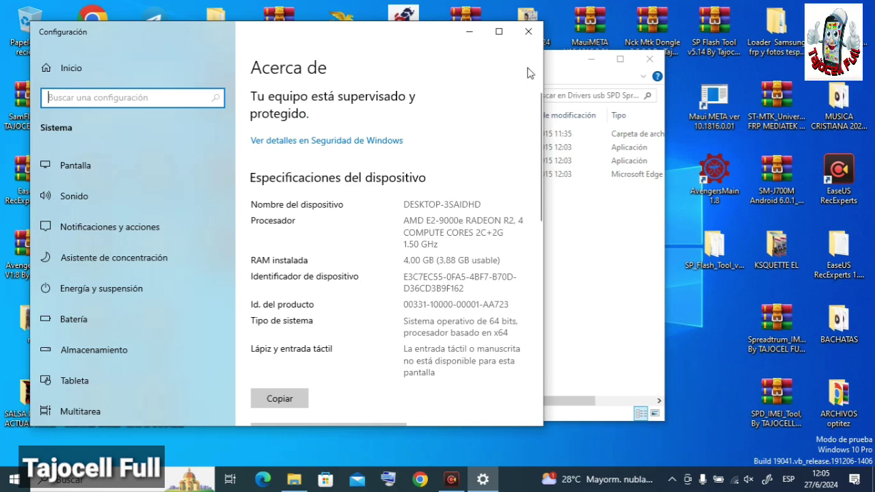
Maximize the system information window, highlight the operating system's bit version in Tipo de sistema, and restore the window size.
left_click(499, 31)
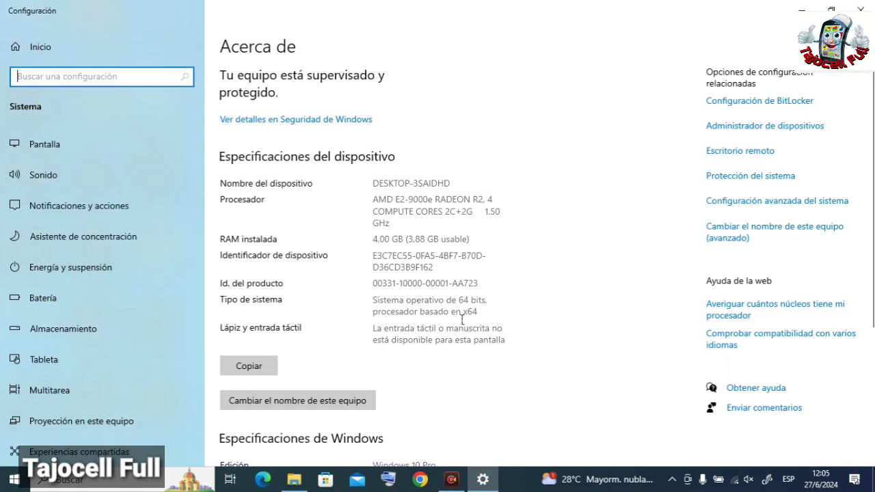
left_click_drag(484, 318, 458, 301)
left_click(483, 309)
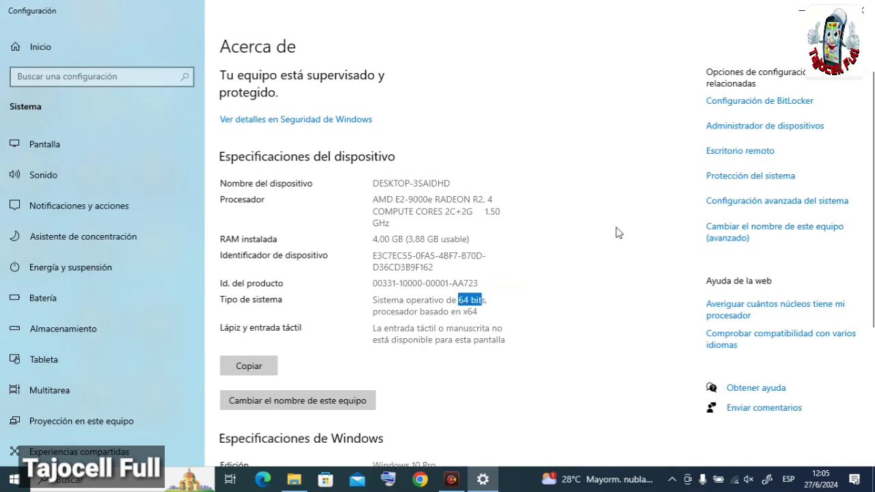
left_click(831, 8)
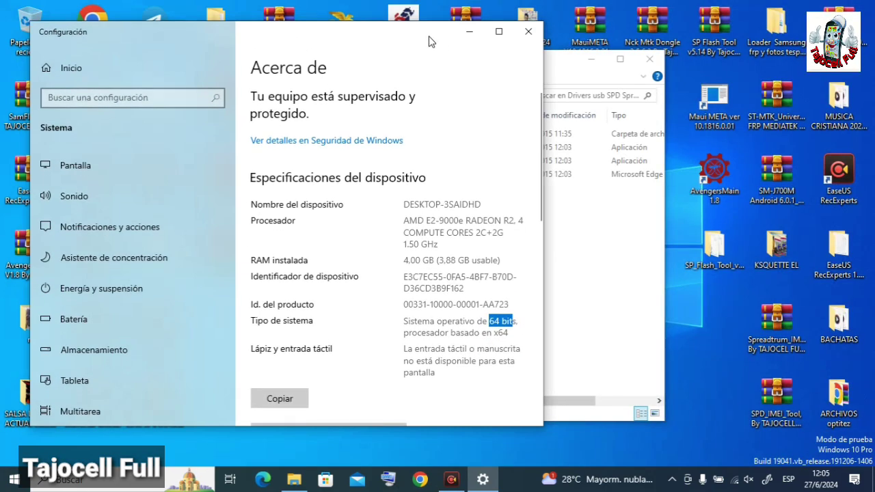
Compare the highlighted Tipo de sistema entry with the installers in the driver folder, and minimize the system information window.
left_click_drag(429, 39, 214, 51)
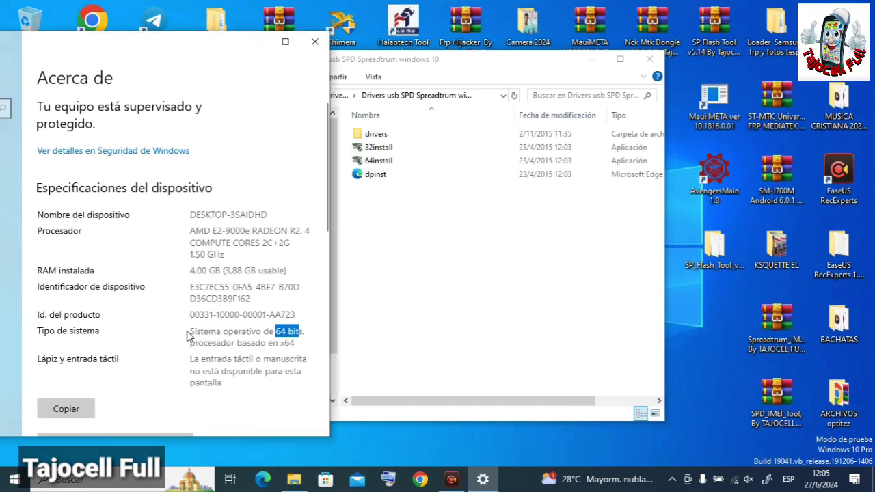
left_click_drag(305, 333, 207, 337)
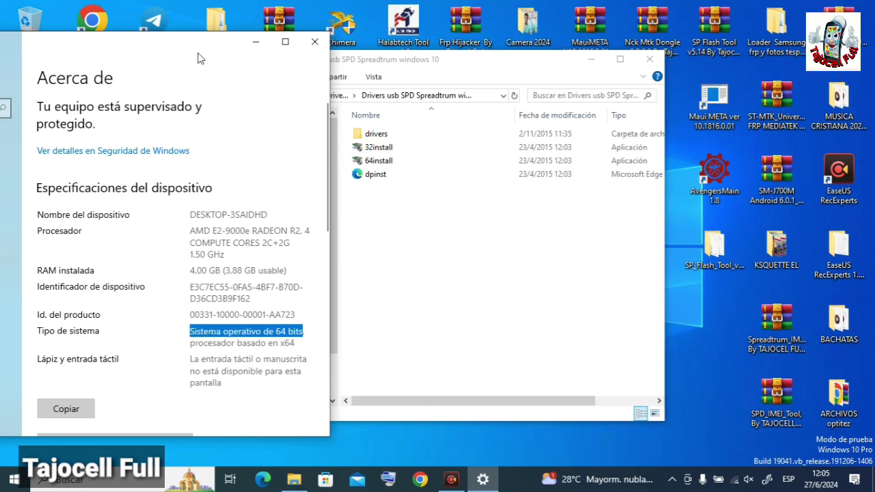
left_click_drag(197, 57, 394, 46)
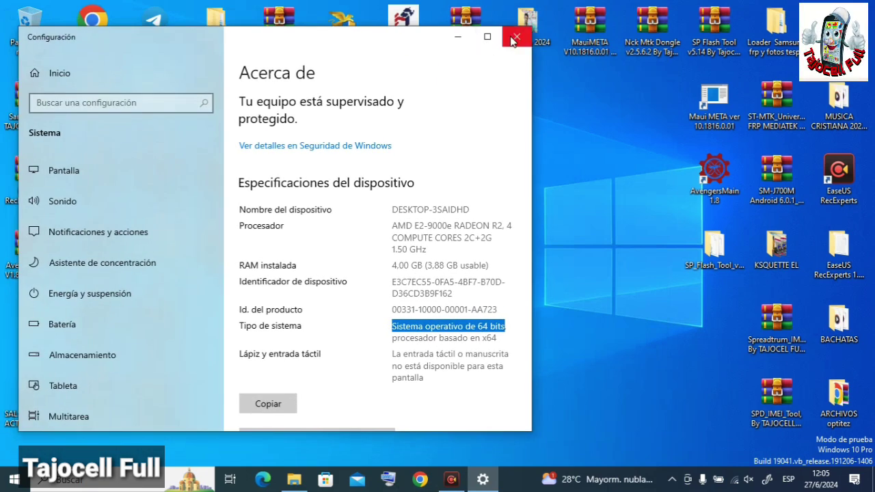
left_click(458, 37)
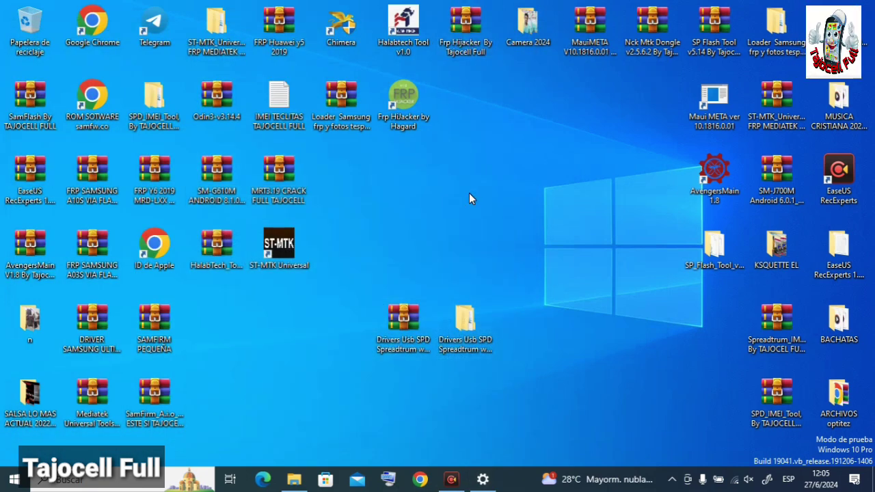
Reopen the desktop's Drivers Usb SPD Spreadtrum windows 10 folder and go through its nested subfolders to the 32install and 64install files.
left_click(469, 327)
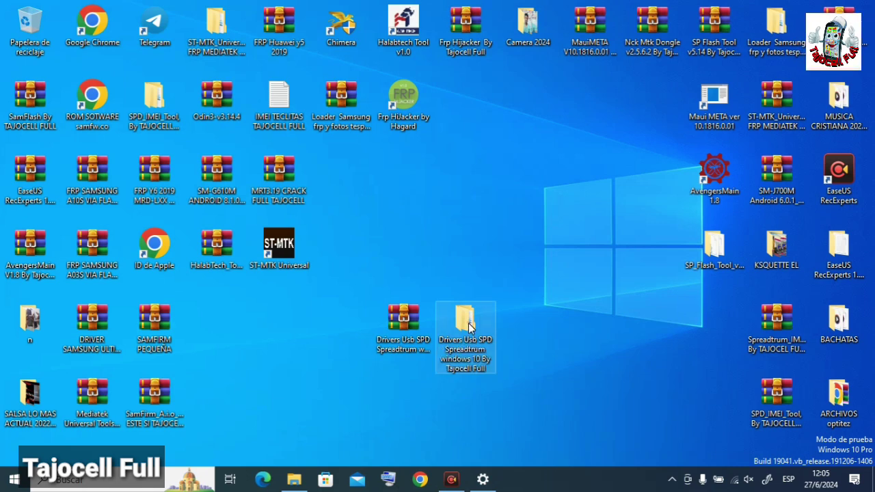
double_click(469, 326)
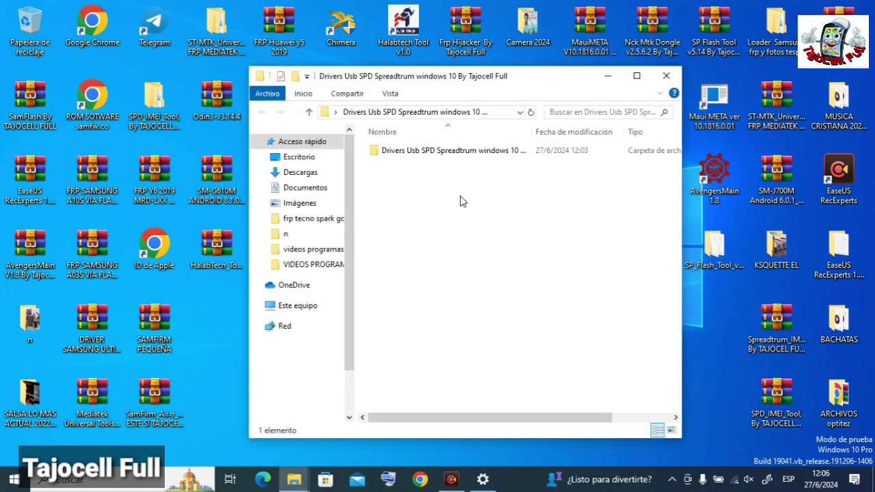
double_click(450, 154)
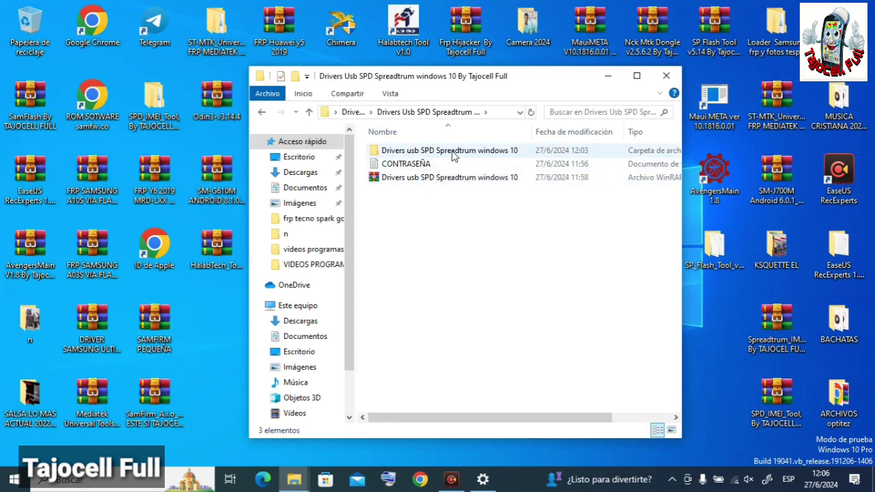
double_click(451, 155)
left_click(451, 155)
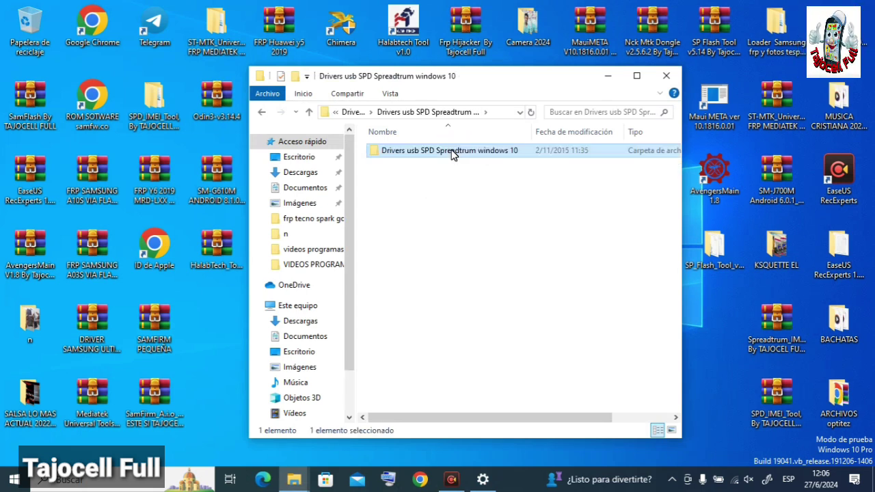
double_click(451, 151)
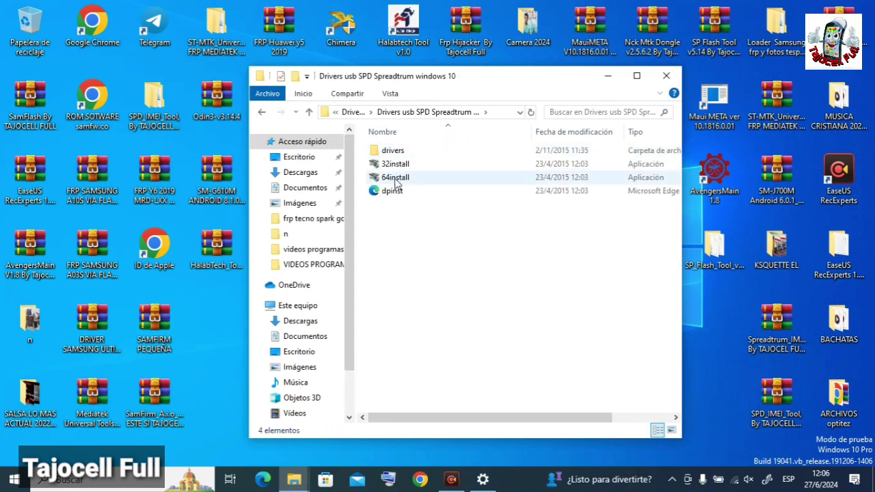
Bring back the system information window beside the installers, highlight the system's bit version again, and minimize the window.
left_click(483, 479)
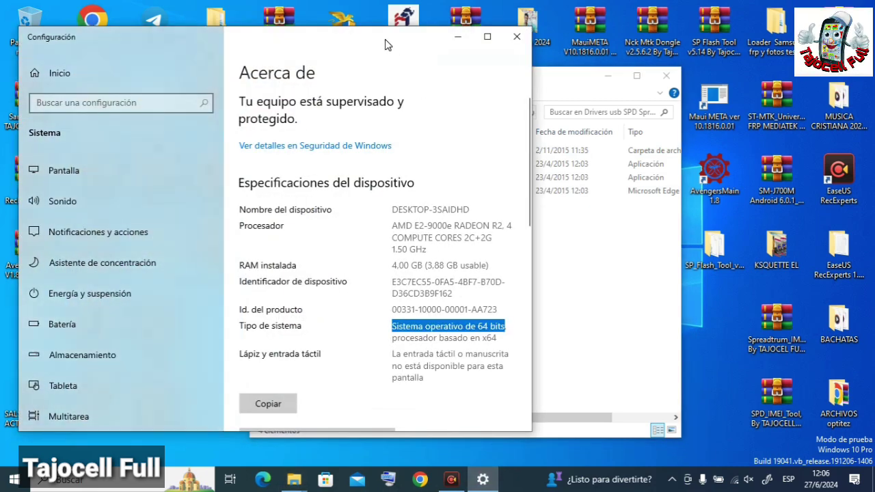
left_click_drag(385, 44, 131, 55)
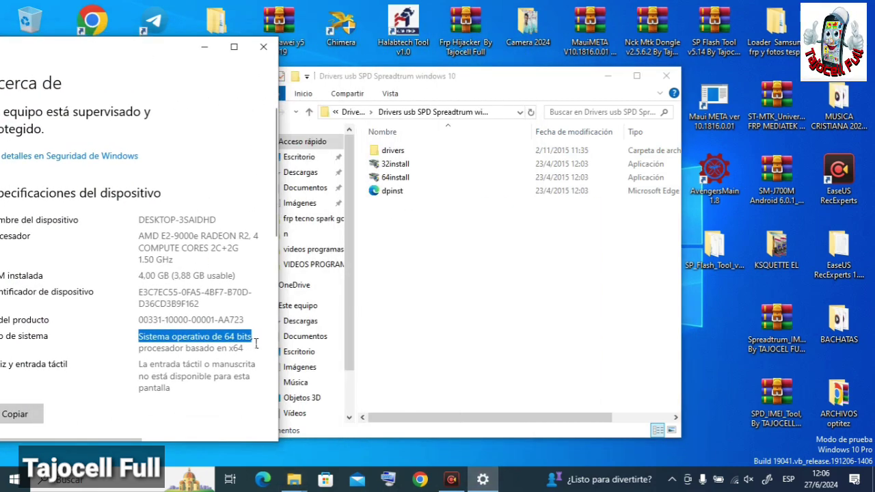
left_click_drag(256, 343, 232, 343)
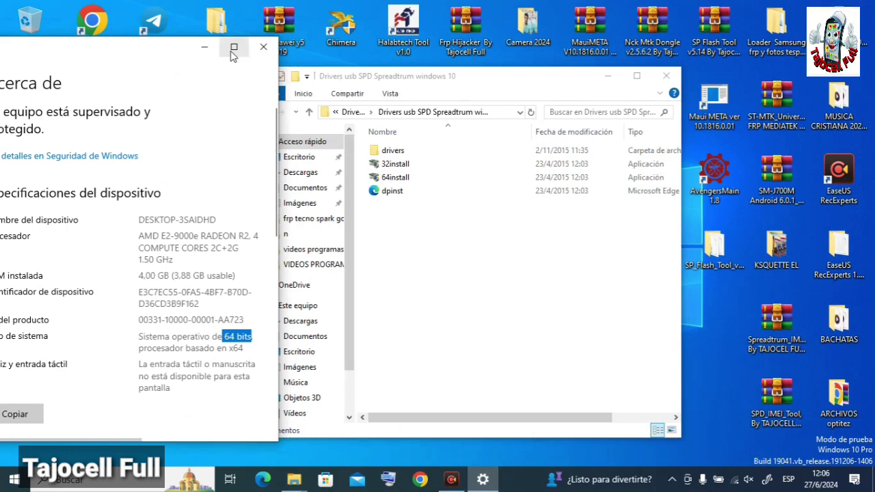
left_click(203, 47)
Launch the 64install driver installer from the extracted driver folder.
left_click(351, 167)
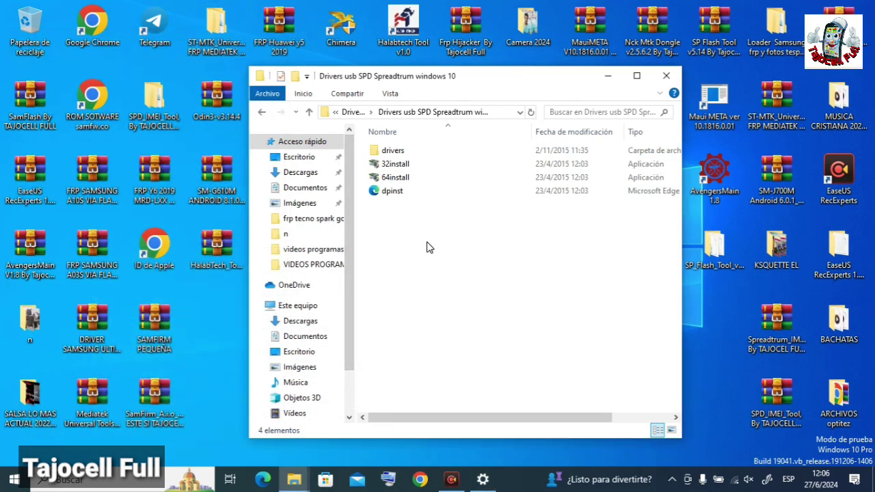
left_click(400, 178)
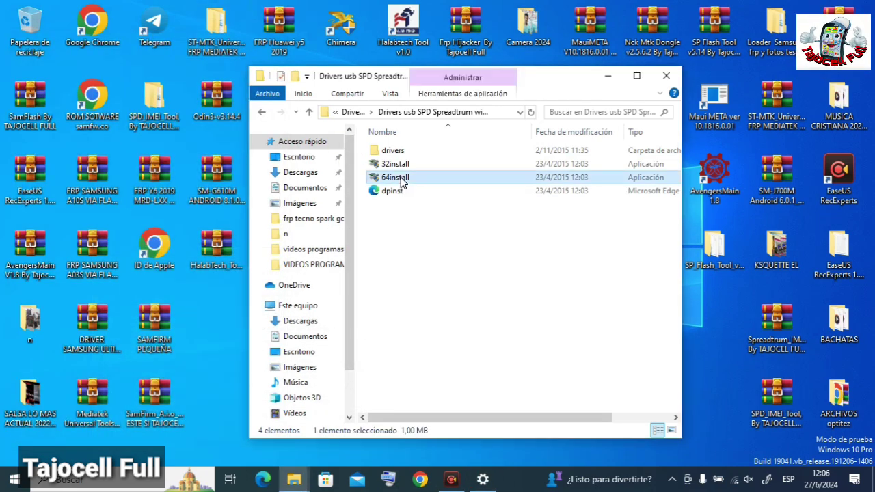
double_click(400, 177)
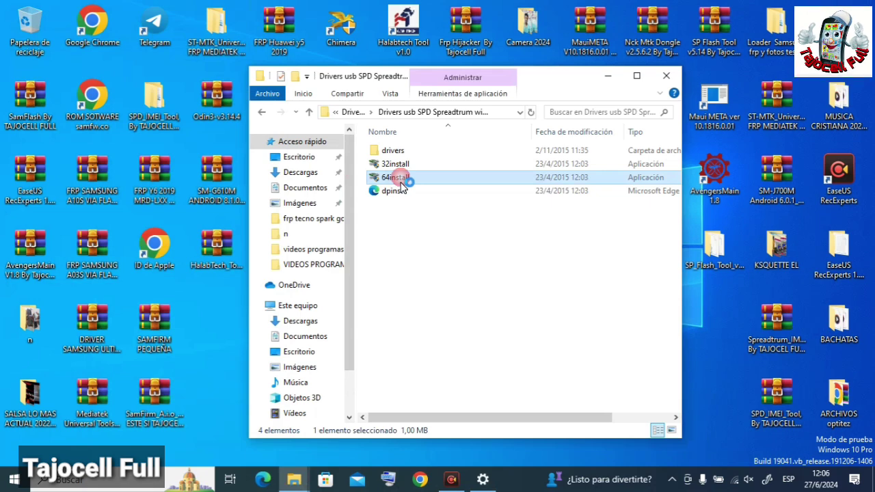
Proceed through the 64install device driver wizard and allow installation of the Spreadtrum Communications device software.
double_click(400, 179)
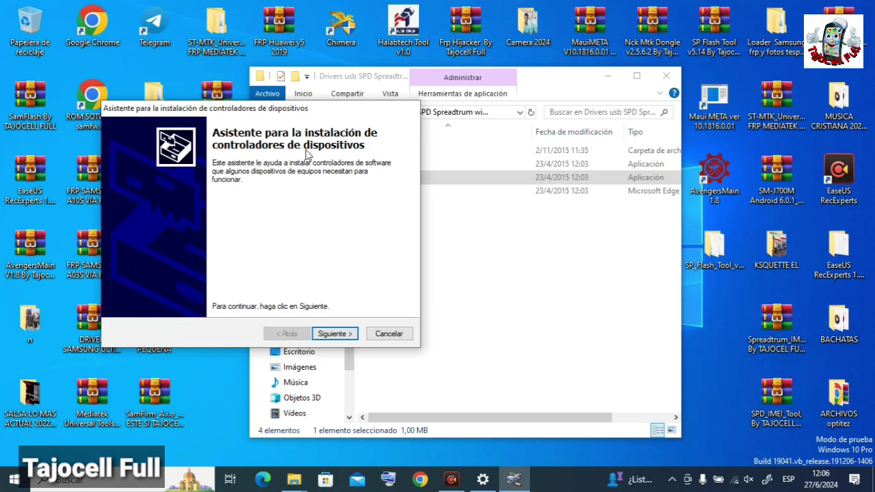
left_click(325, 334)
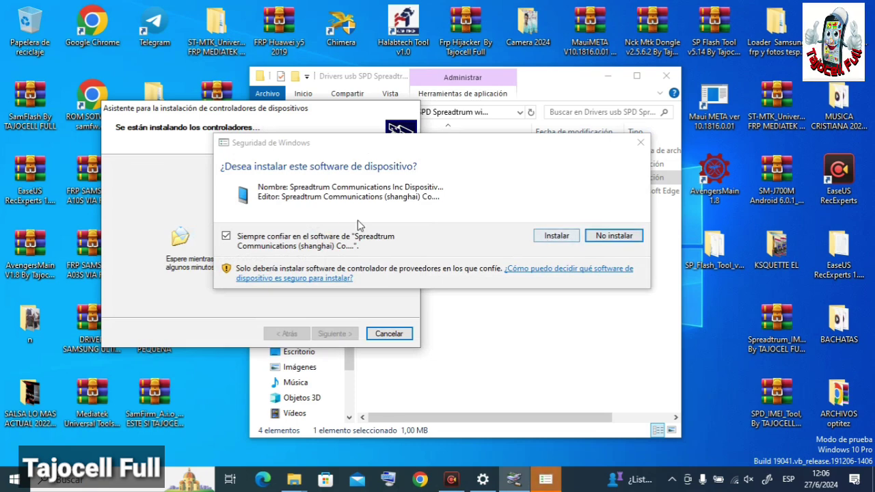
left_click(556, 235)
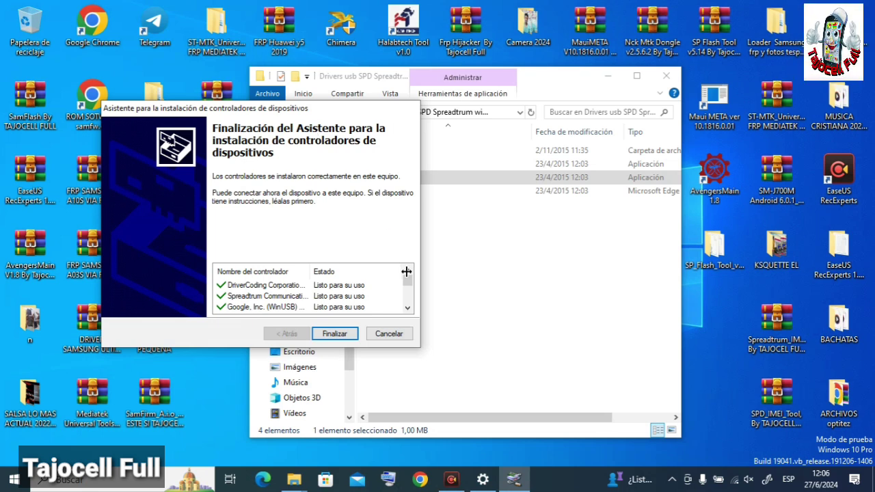
Look through the wizard's full list of drivers with their status, and finish the wizard.
left_click_drag(406, 285, 404, 305)
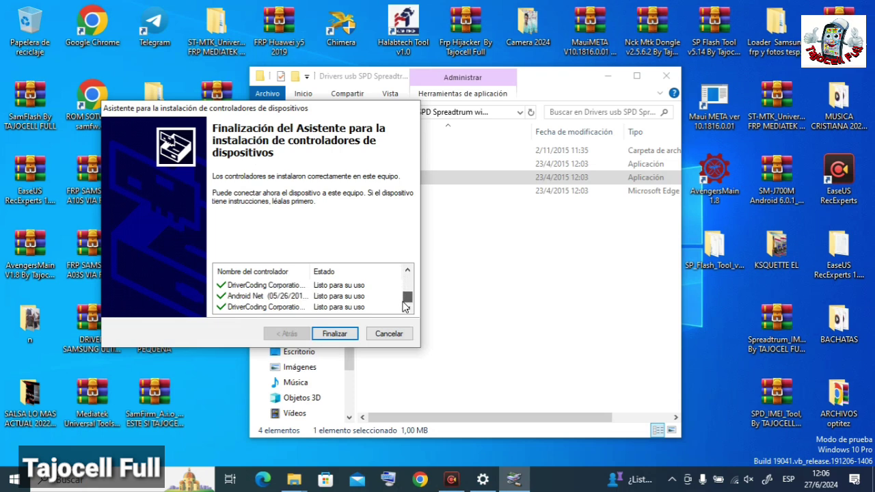
scroll(282, 290, "up", 2)
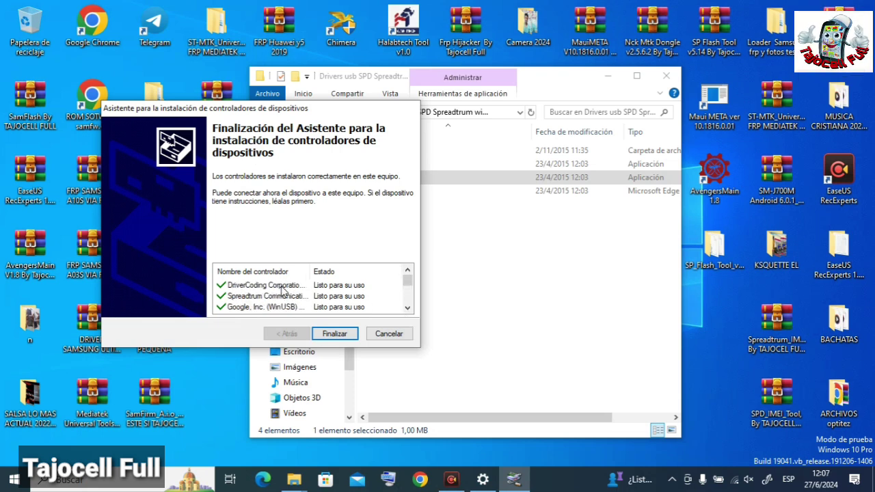
scroll(282, 289, "down", 3)
scroll(283, 289, "up", 1)
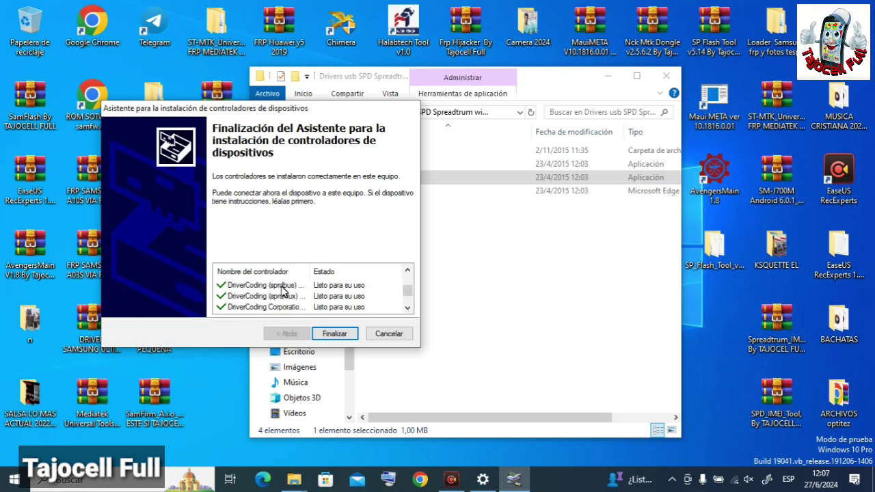
scroll(283, 290, "up", 1)
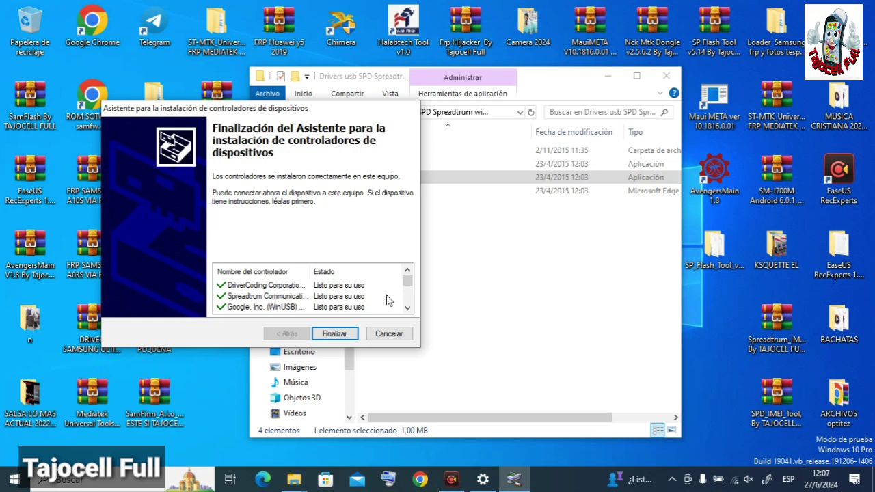
left_click(334, 334)
Move the Drivers usb SPD Spreadtrum windows 10 folder window aside, clear the file selection, and close the window.
left_click_drag(547, 80, 470, 85)
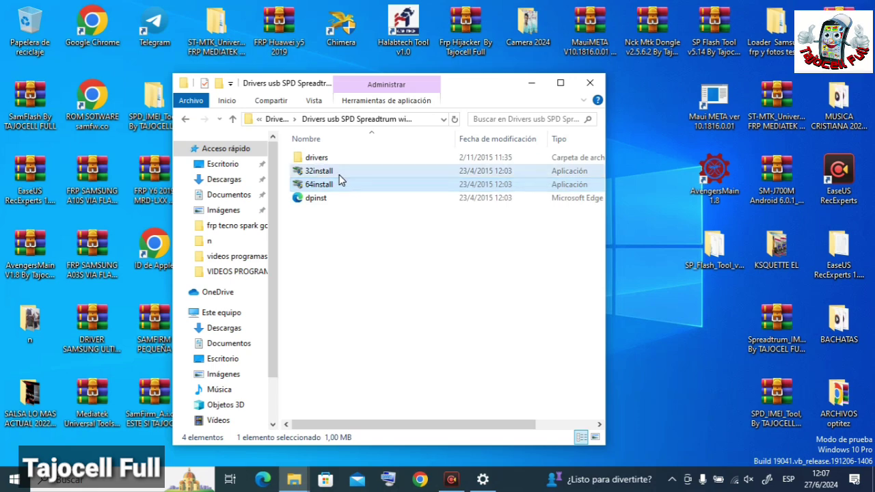
left_click(364, 222)
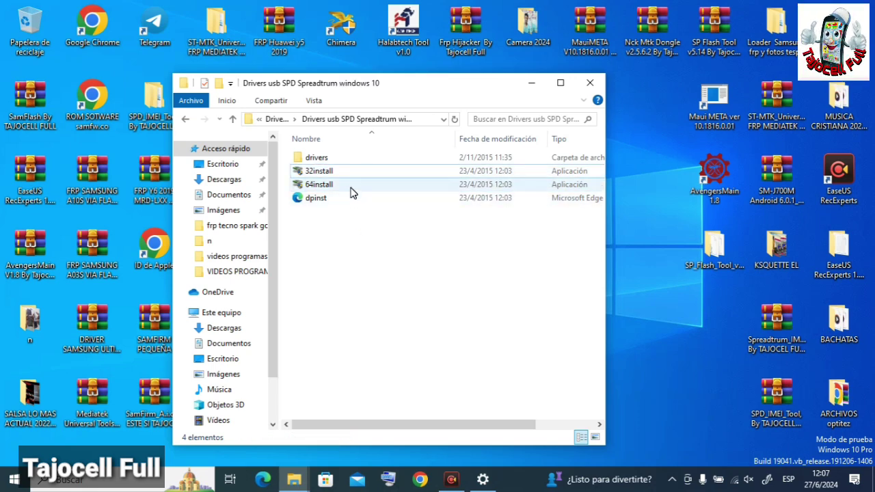
left_click(350, 186)
left_click(373, 246)
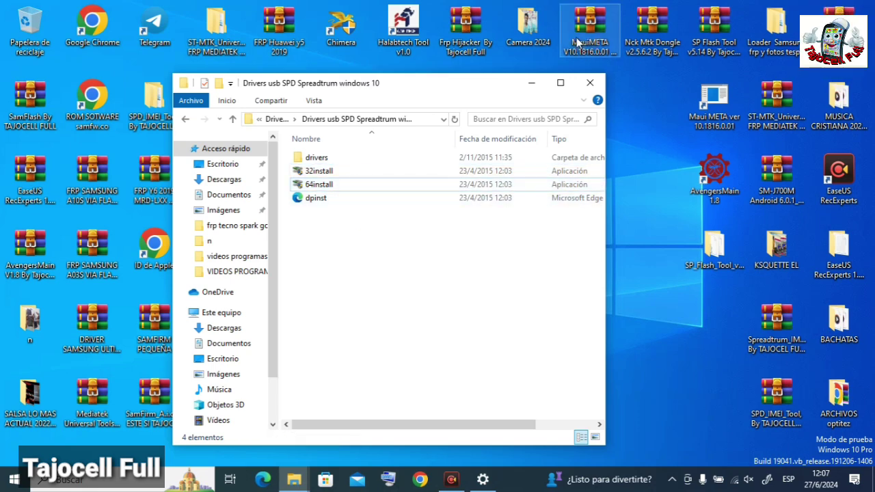
left_click(586, 84)
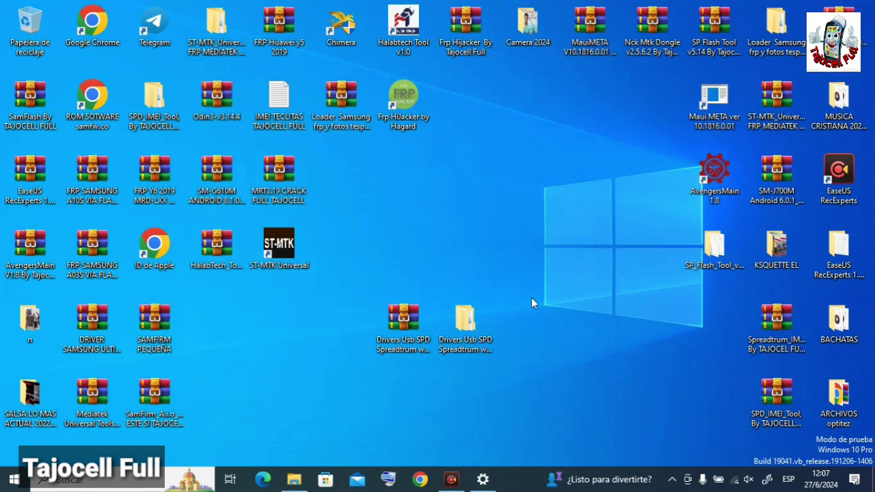
mouse_move(523, 274)
left_mouse_down()
mouse_move(310, 452)
mouse_move(561, 321)
mouse_move(538, 253)
mouse_move(523, 262)
left_mouse_up()
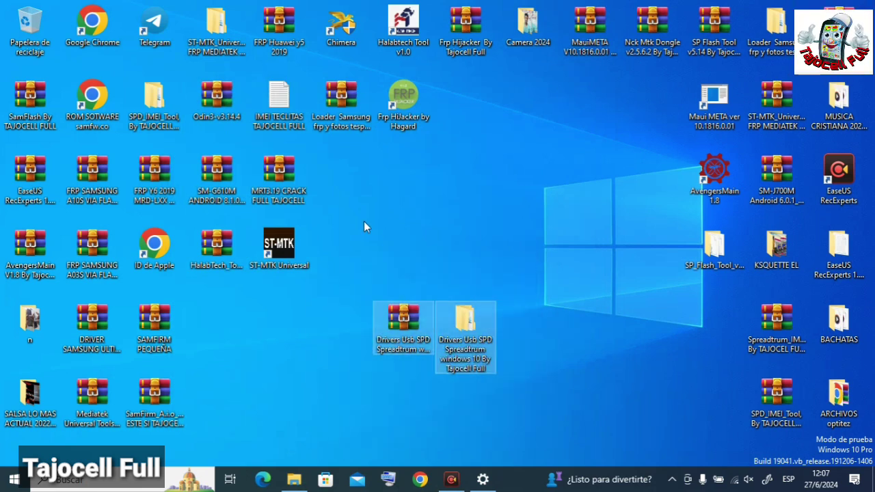
left_click_drag(364, 223, 554, 453)
left_click(530, 425)
left_click(447, 350)
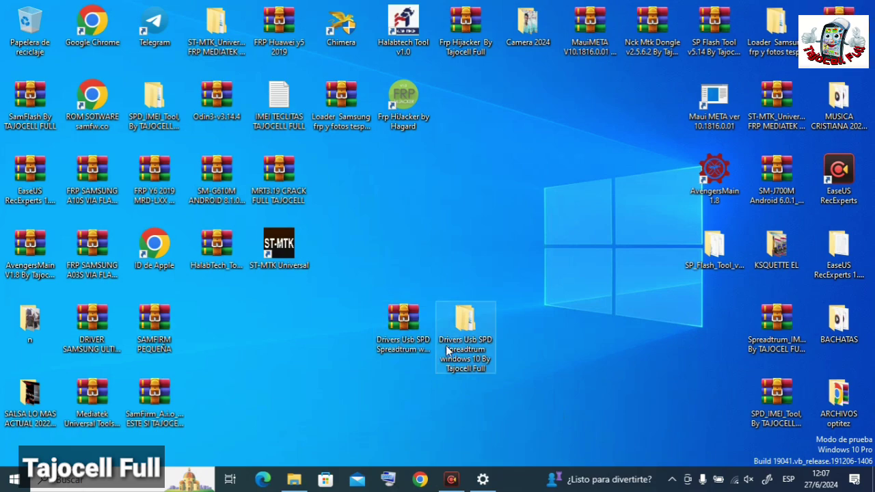